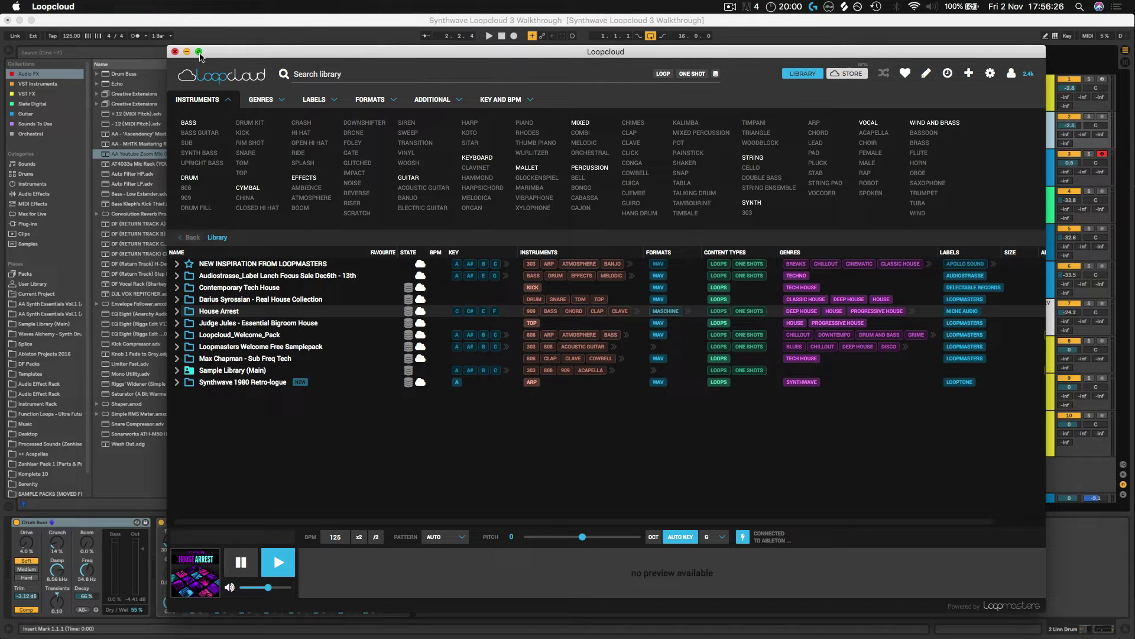
# Step: Switch to Ableton Live, inspect the Linn Drum, Sylenth1 and FX Down 1 tracks, and play back the arrangement
pyautogui.click(188, 52)
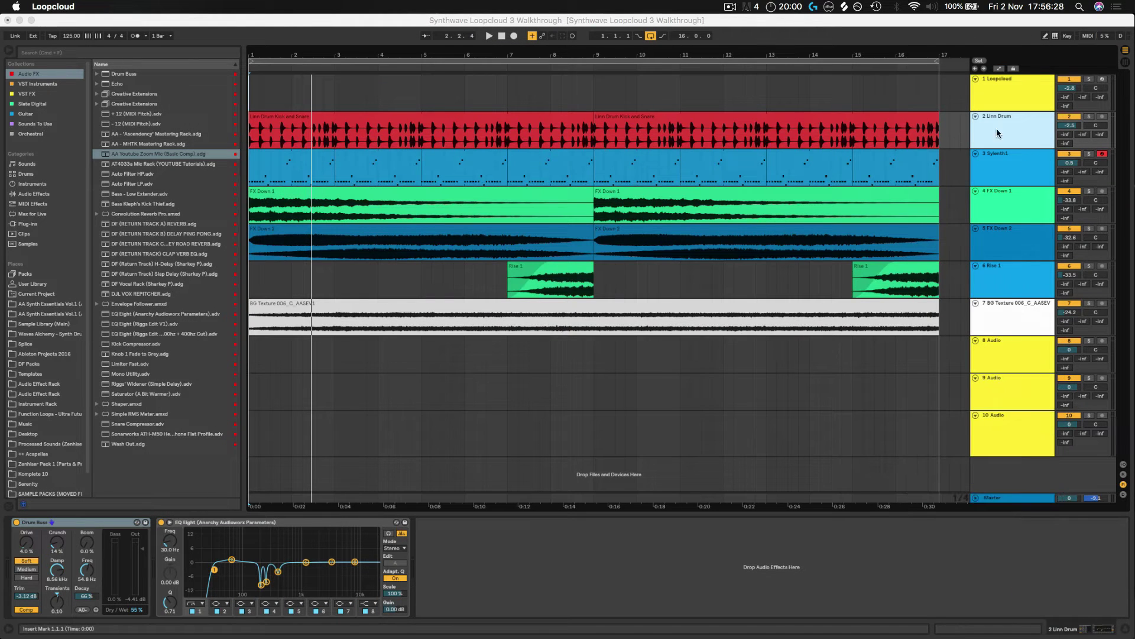
pyautogui.click(996, 123)
pyautogui.click(1005, 172)
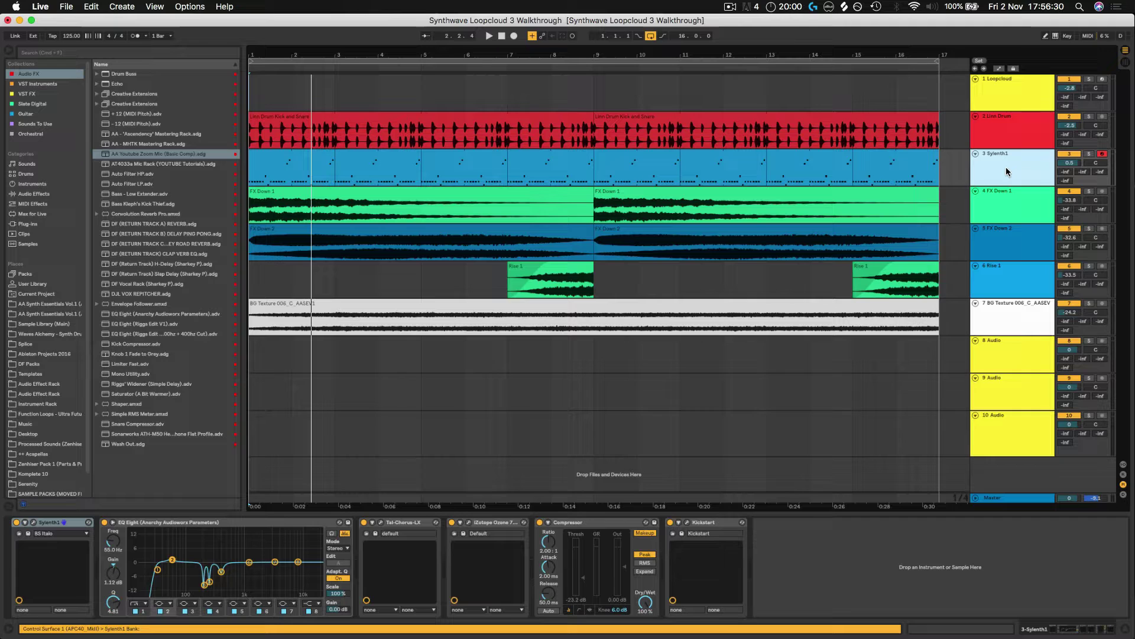
pyautogui.click(1010, 203)
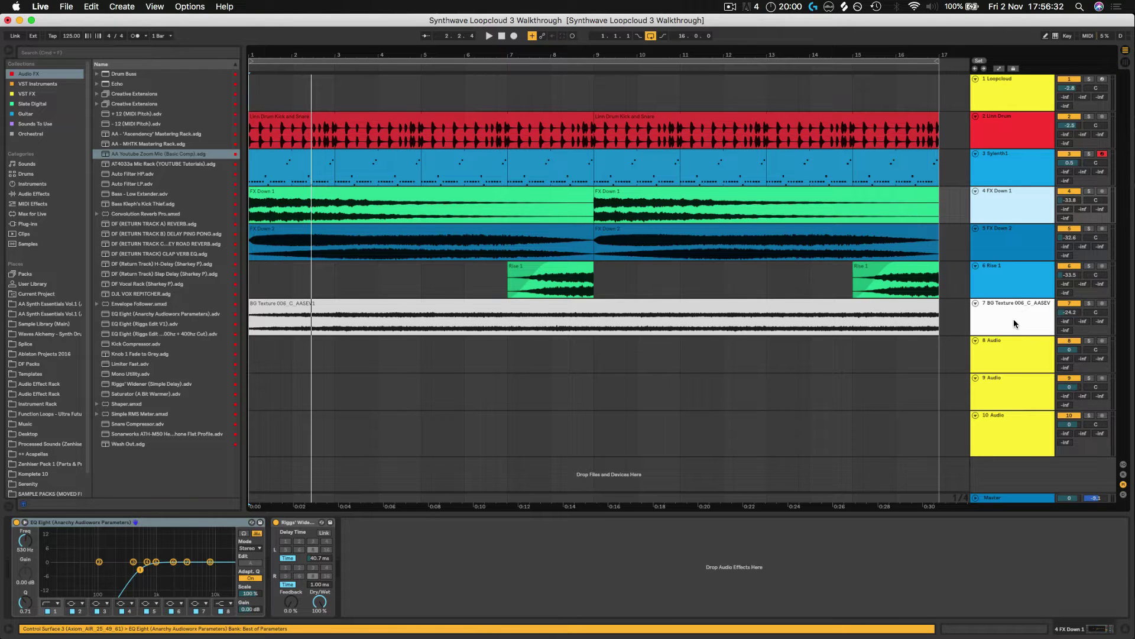
pyautogui.click(1010, 126)
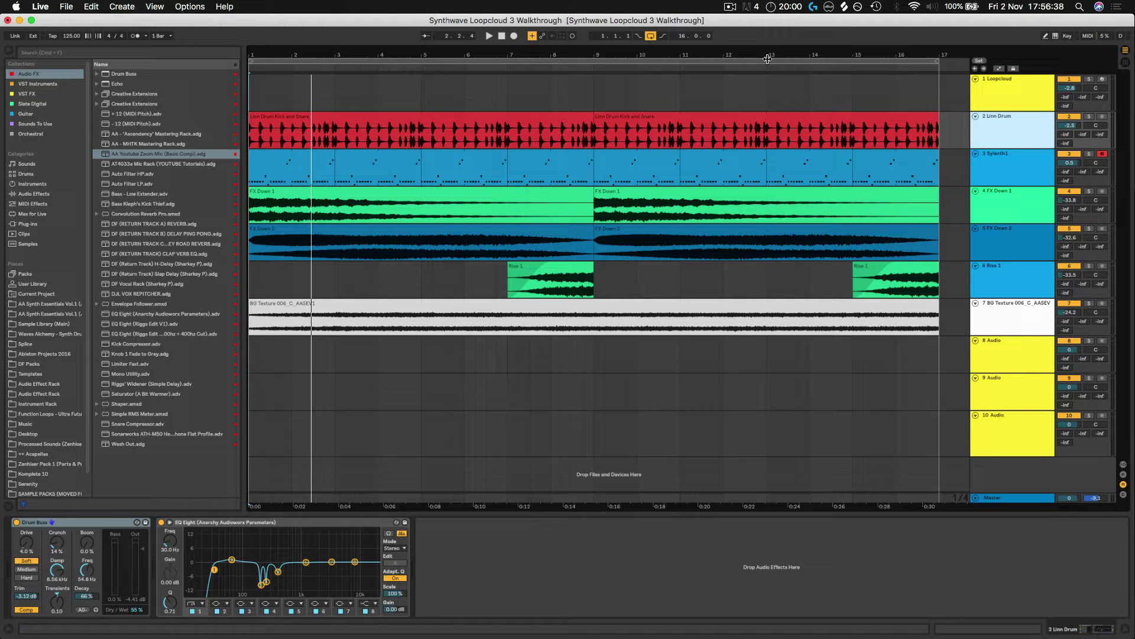
pyautogui.press('space')
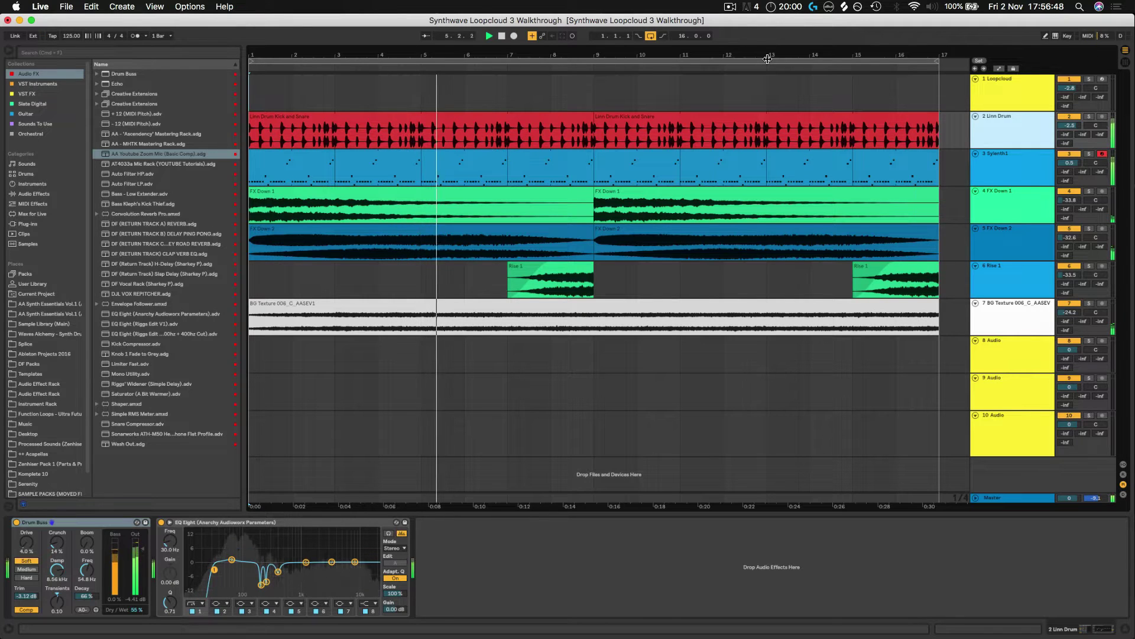
pyautogui.press('space')
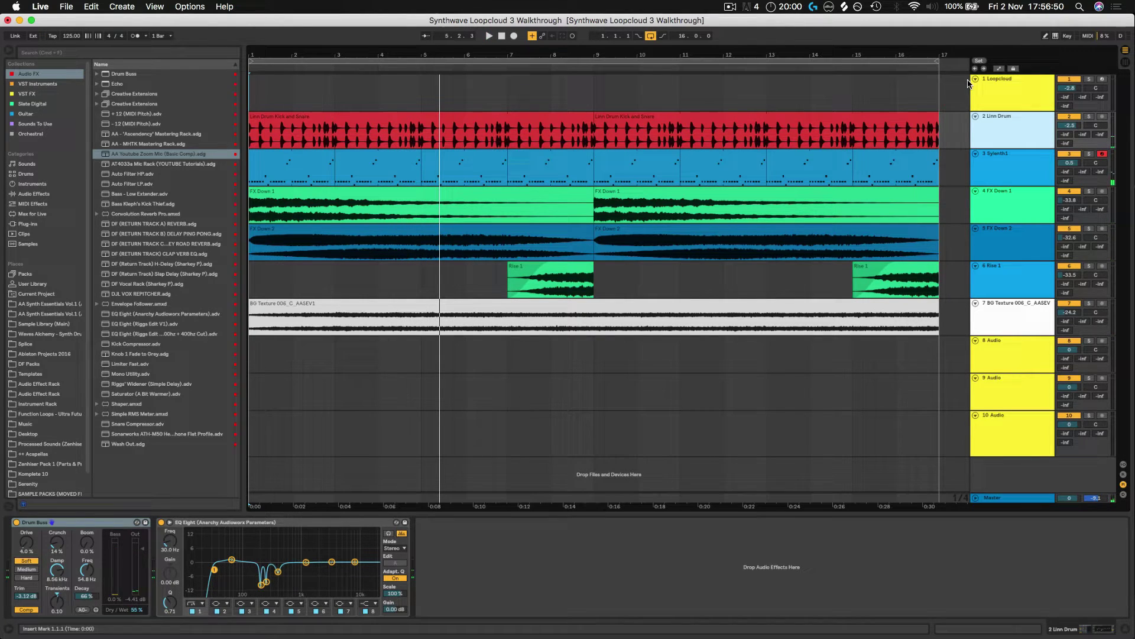
# Step: Show the Loopcloud plug-in on track 1 in Ableton Live, and bring the Loopcloud app back to the front
pyautogui.click(928, 616)
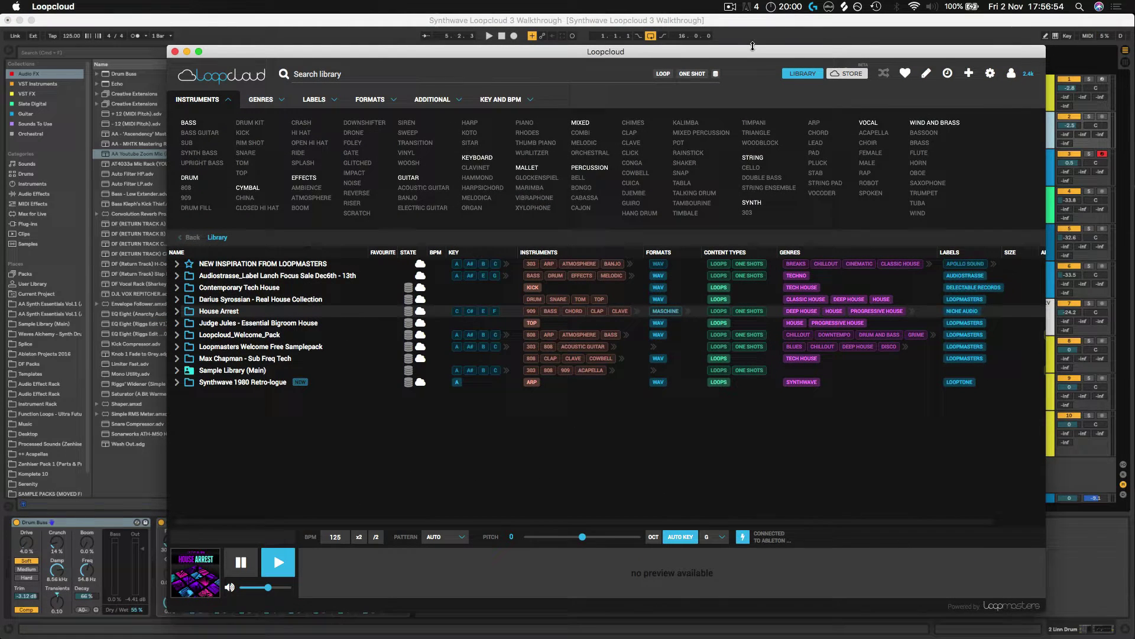
pyautogui.moveTo(756, 54); pyautogui.dragTo(725, 70)
pyautogui.click(1034, 92)
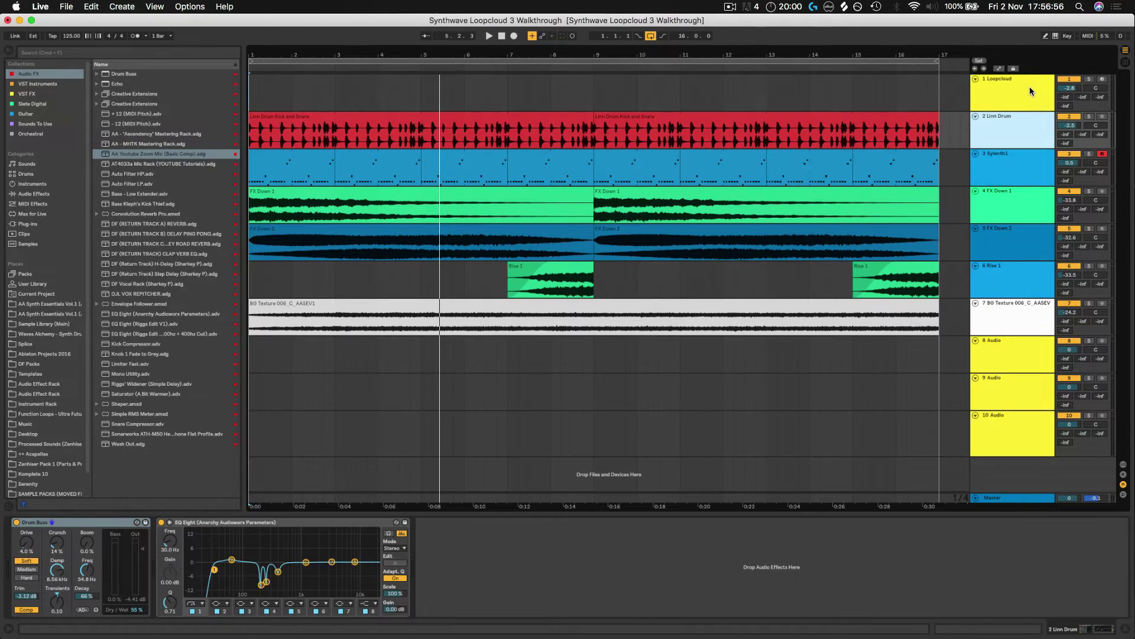
pyautogui.click(1031, 92)
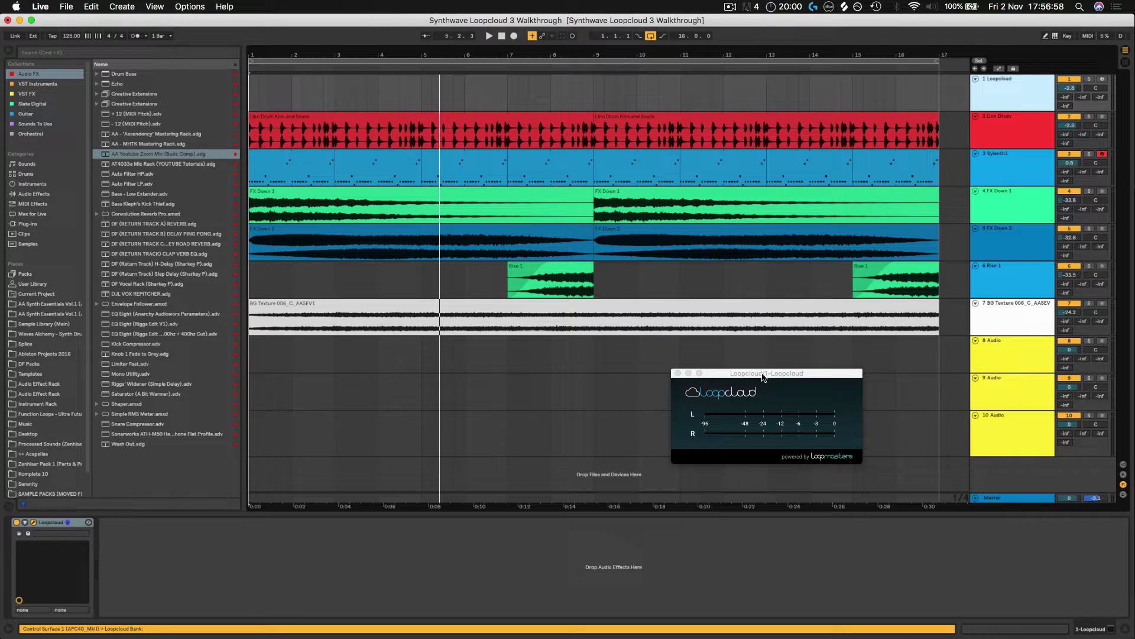
pyautogui.moveTo(763, 376); pyautogui.dragTo(765, 373)
pyautogui.click(939, 618)
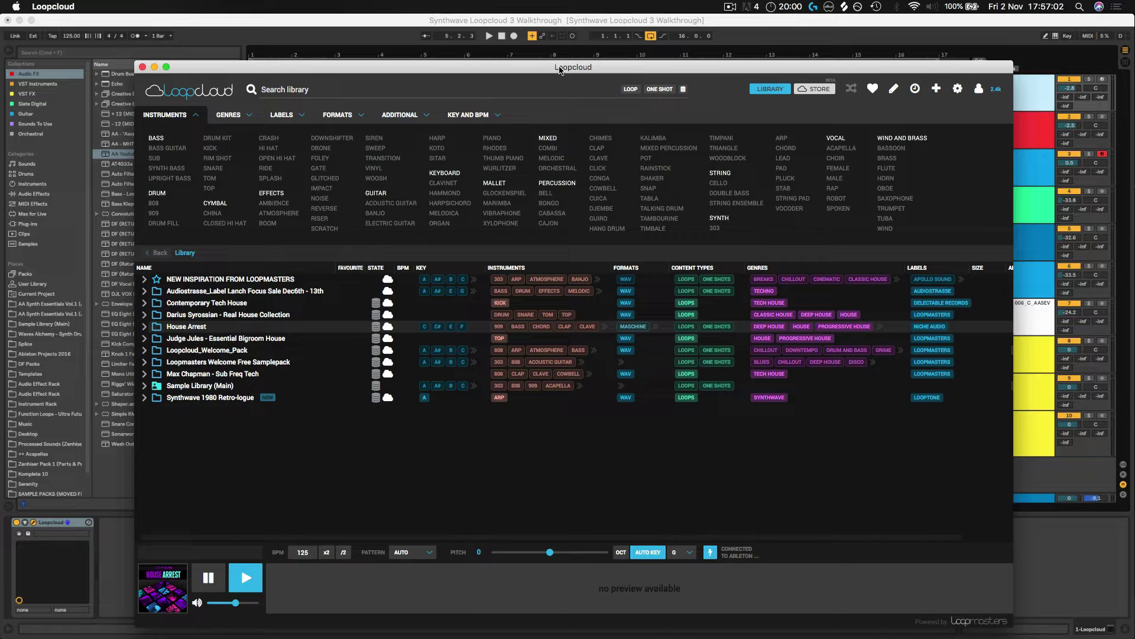
pyautogui.moveTo(559, 69); pyautogui.dragTo(588, 54)
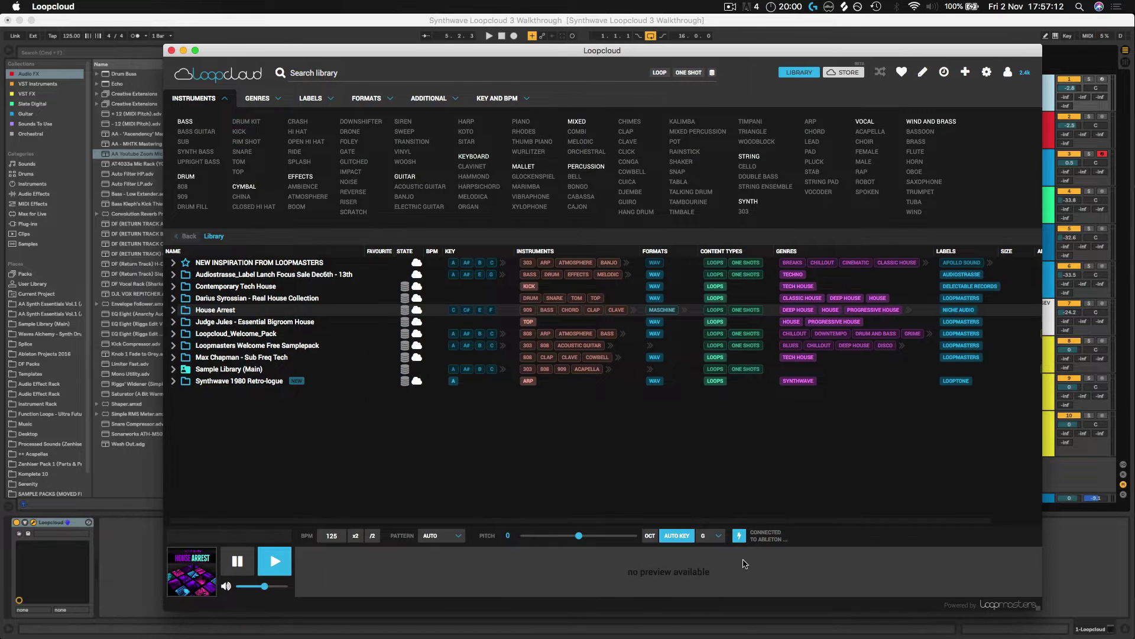
# Step: Open the first Sylenth1 MIDI clip in Ableton Live and enlarge its note editor to examine the bassline notes
pyautogui.click(182, 50)
pyautogui.click(288, 156)
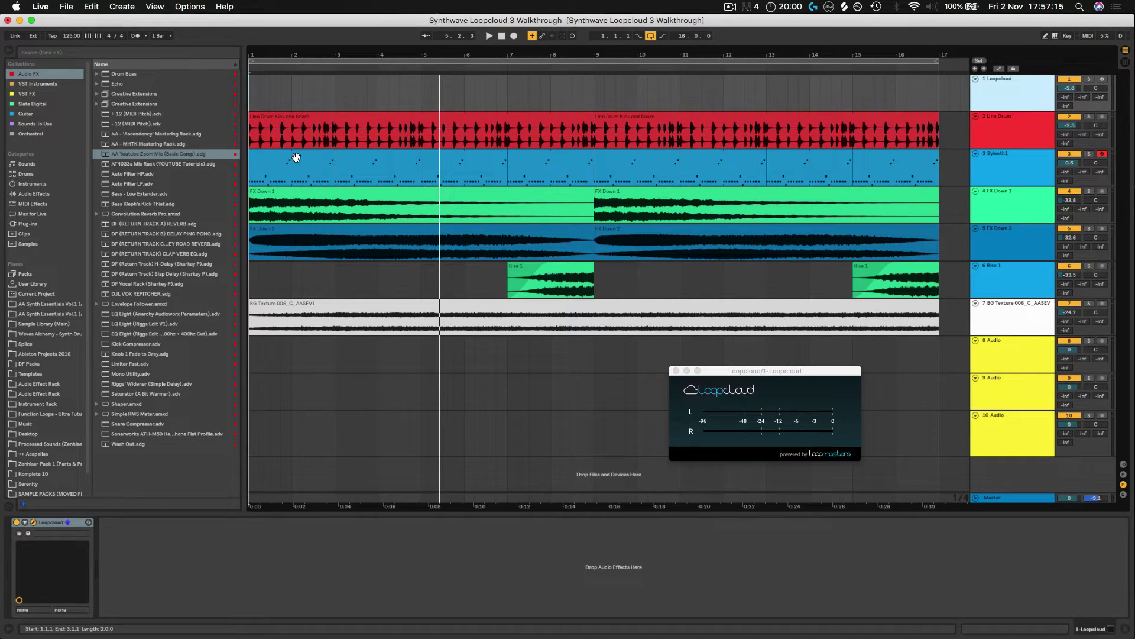
pyautogui.click(296, 157)
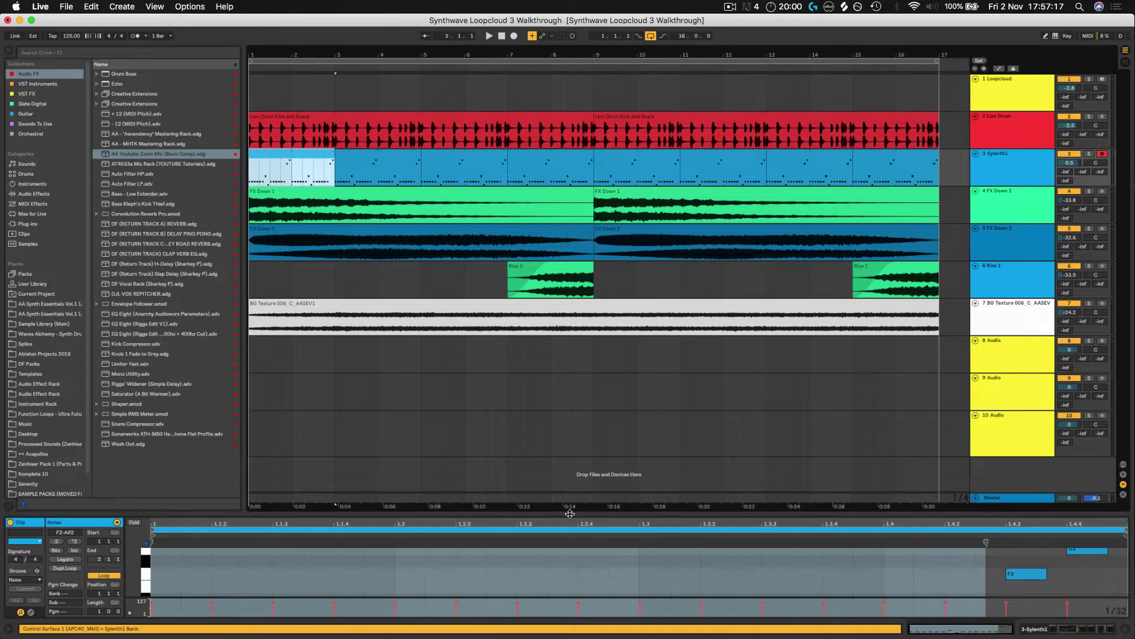
pyautogui.moveTo(570, 513); pyautogui.dragTo(562, 218)
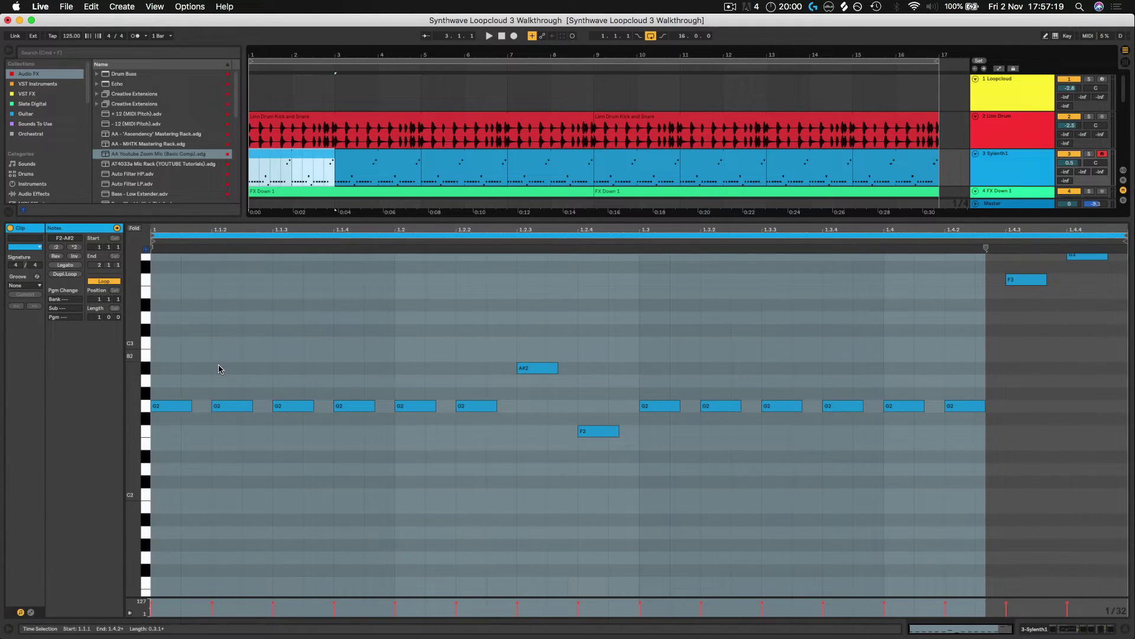
pyautogui.moveTo(131, 411); pyautogui.dragTo(131, 433)
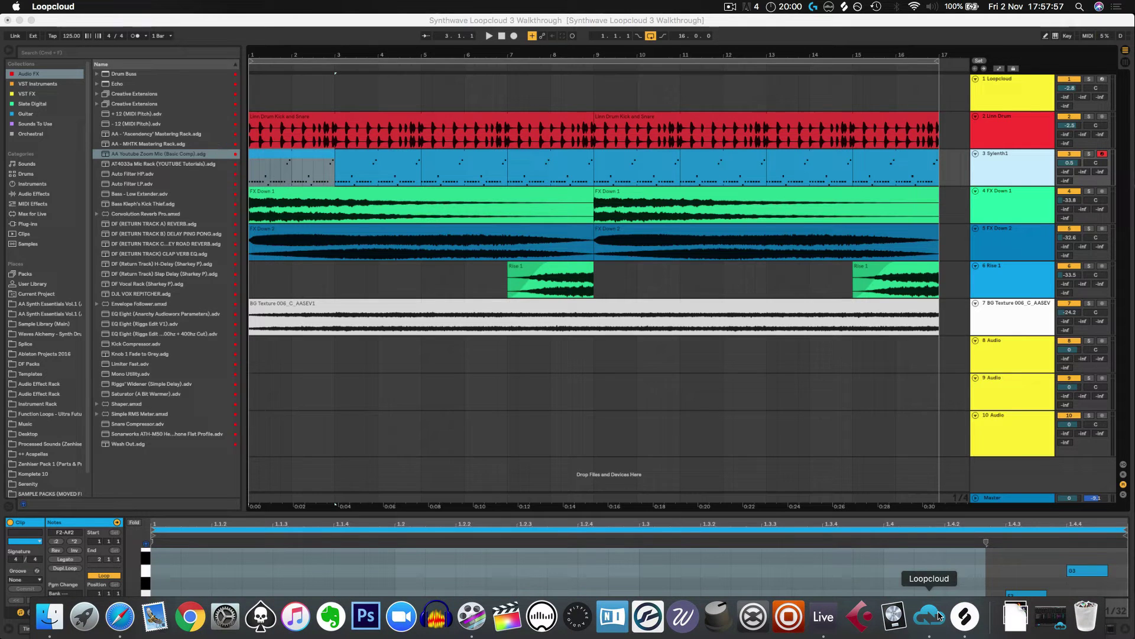
# Step: Switch to Loopcloud, enable Auto Key and set the target key to G
pyautogui.click(932, 614)
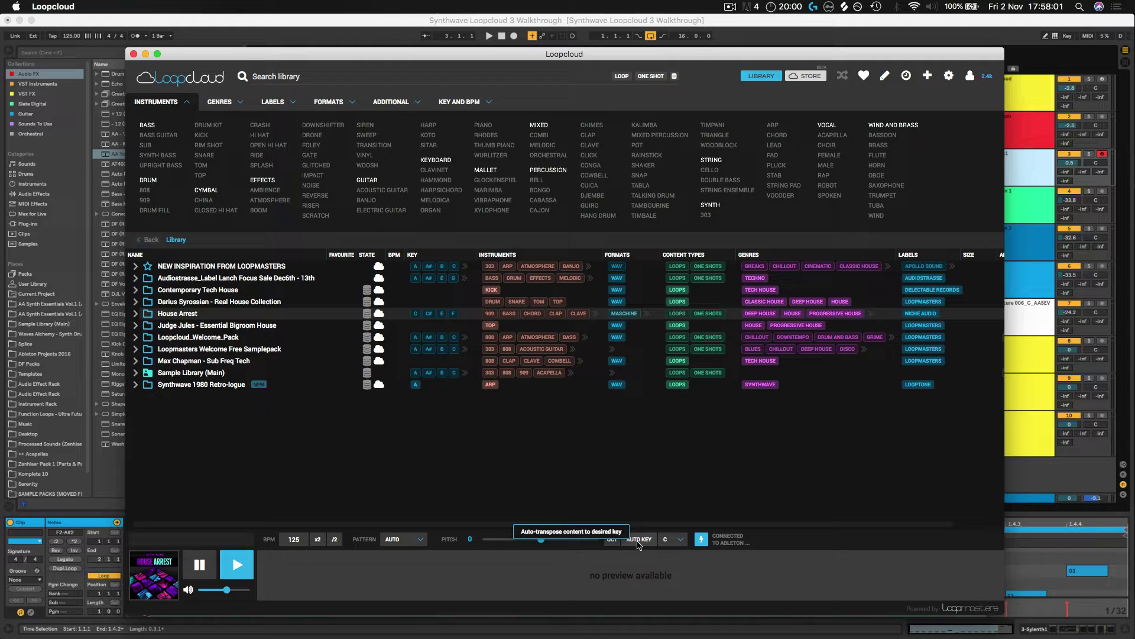
pyautogui.click(645, 540)
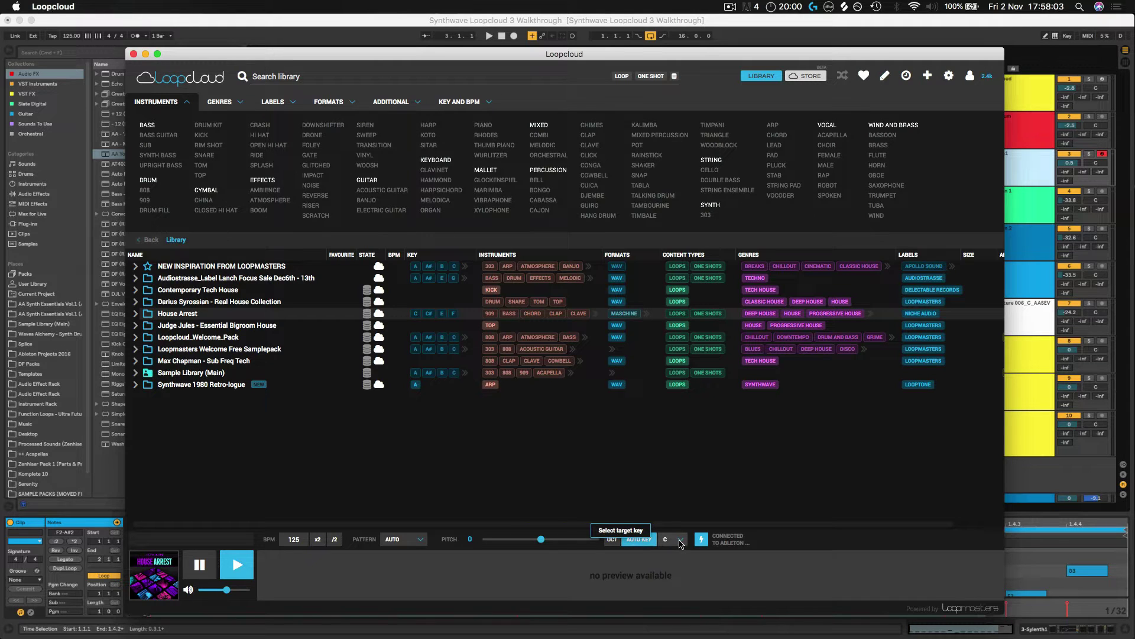
pyautogui.click(680, 540)
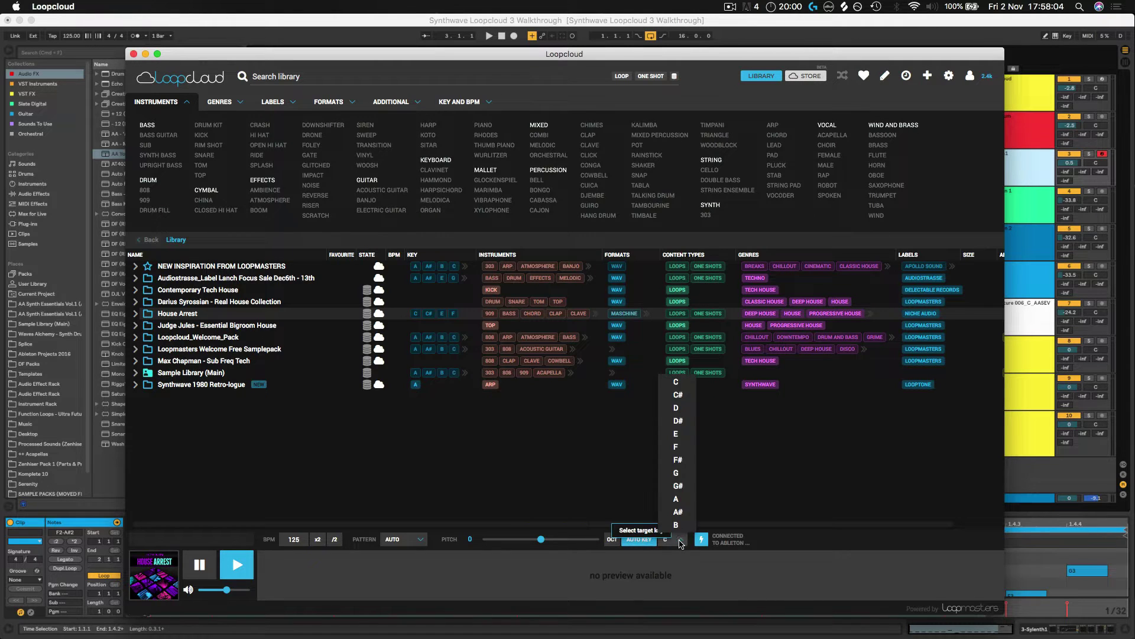
pyautogui.click(677, 473)
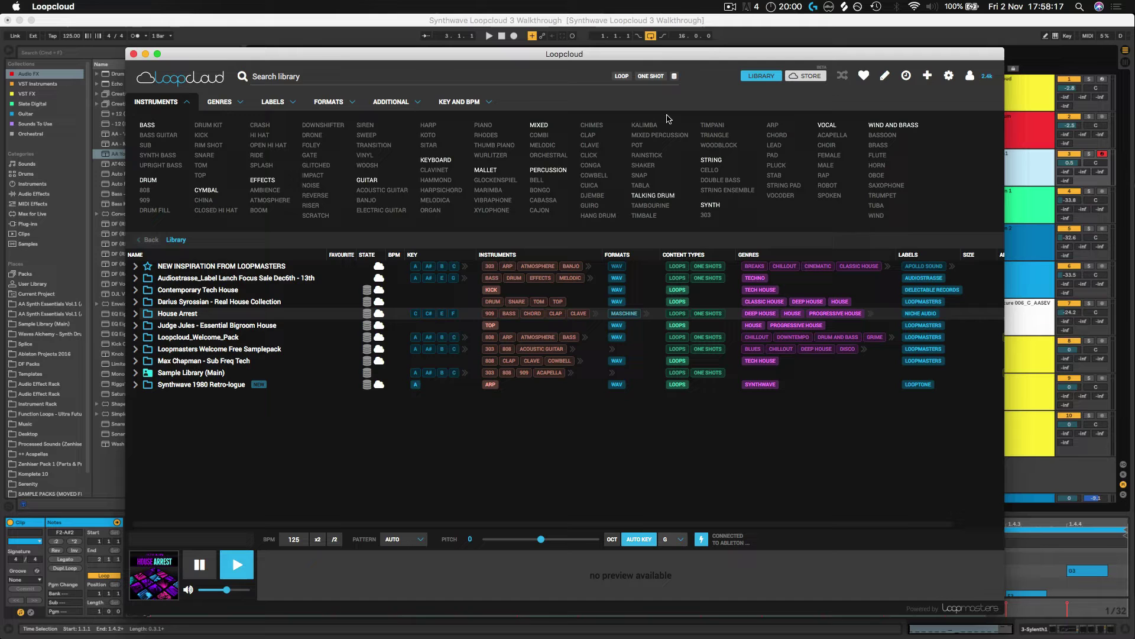
# Step: Filter the Loopcloud library to pad sounds that are loops
pyautogui.moveTo(562, 57); pyautogui.dragTo(569, 56)
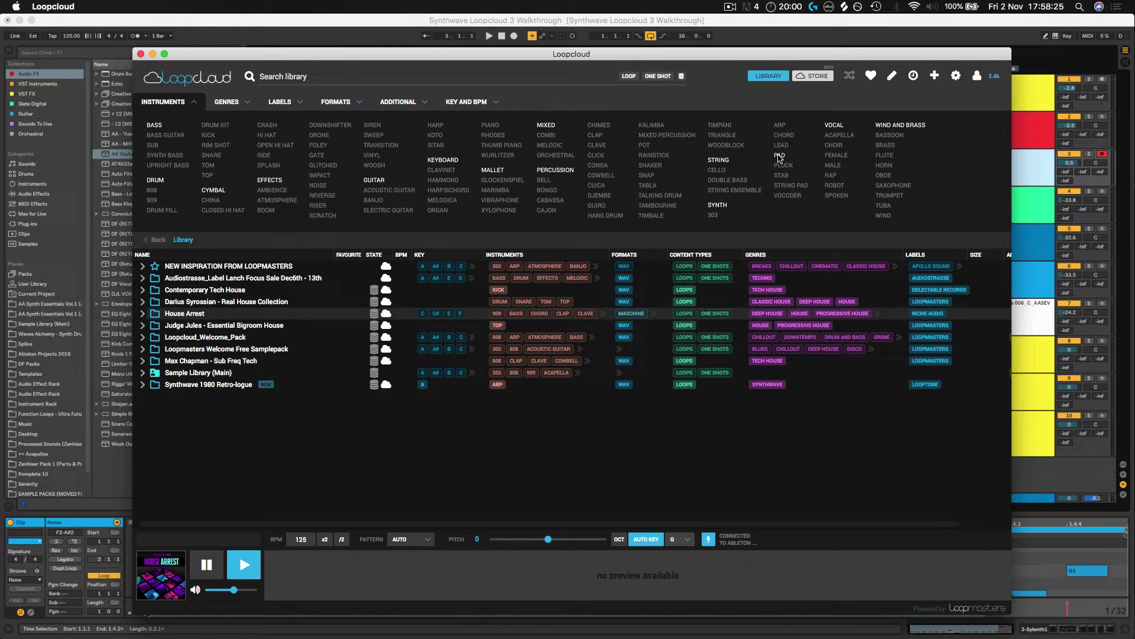
pyautogui.click(779, 156)
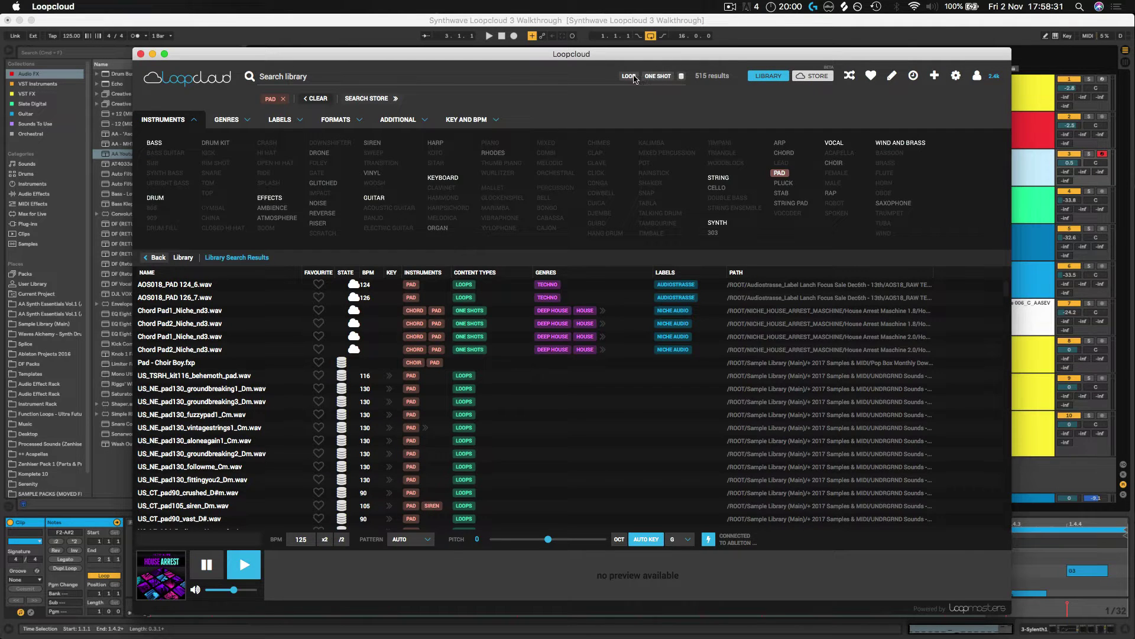
pyautogui.click(629, 76)
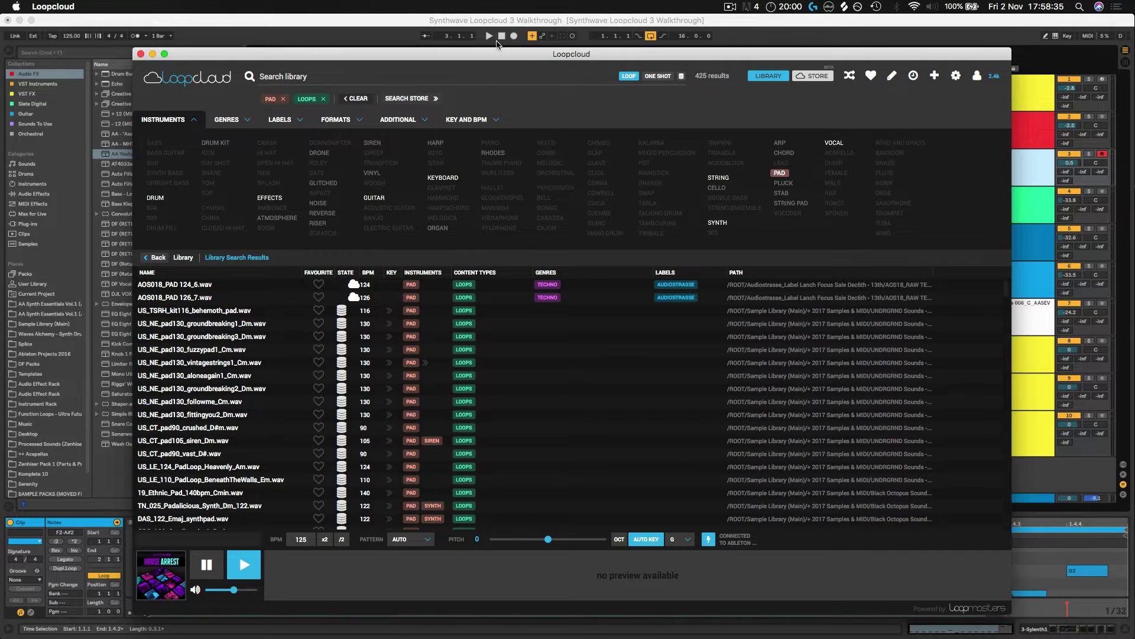
# Step: Play the Ableton arrangement and audition US_TSRH_kit116_behemoth_pad.wav and US_NE_pad130_groundbreaking1_Dm.wav in Loopcloud against it
pyautogui.click(489, 36)
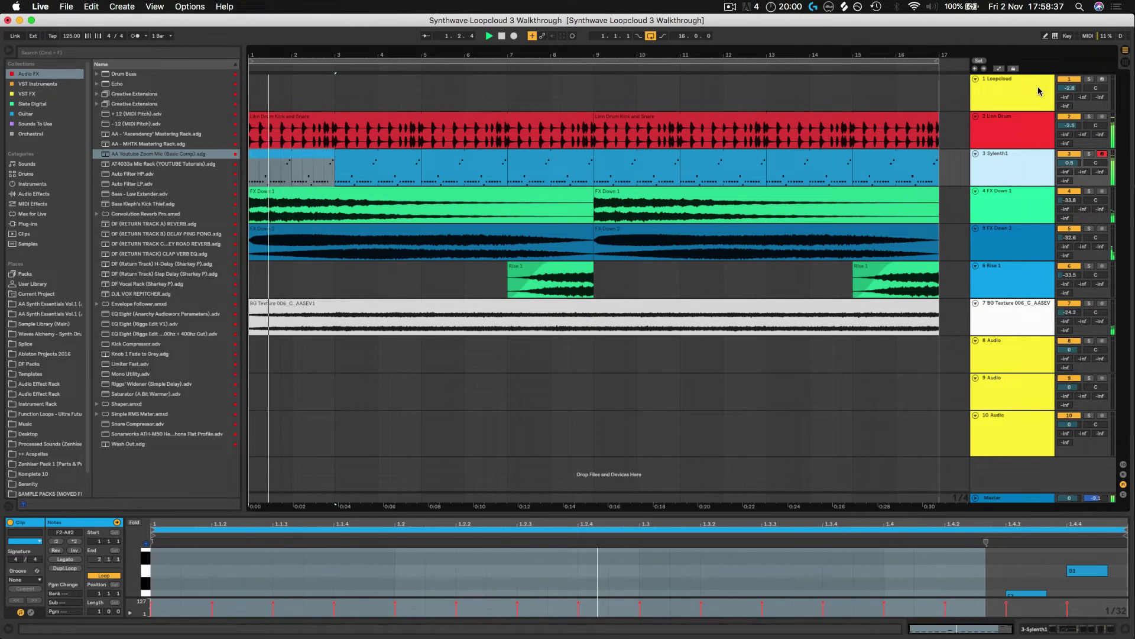
pyautogui.click(961, 620)
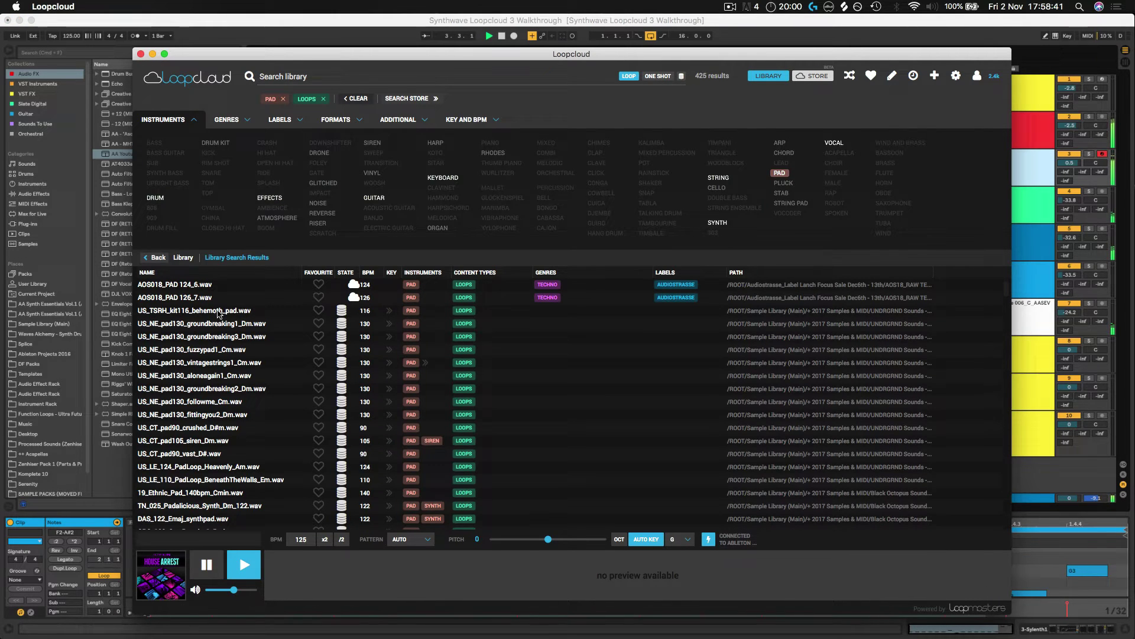
pyautogui.click(205, 314)
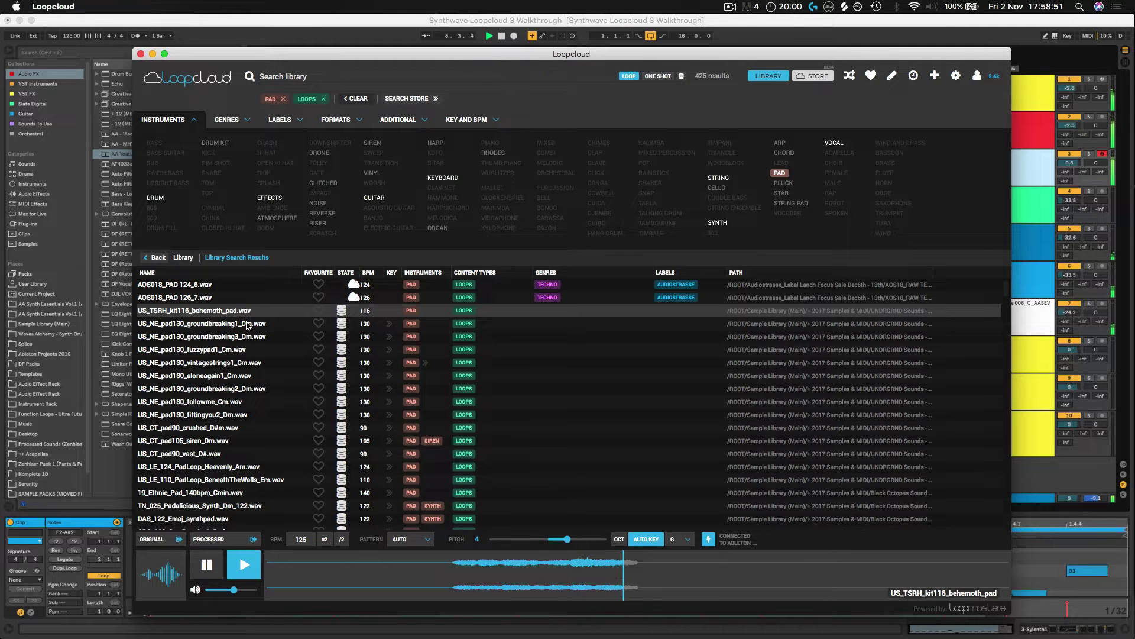
pyautogui.click(247, 324)
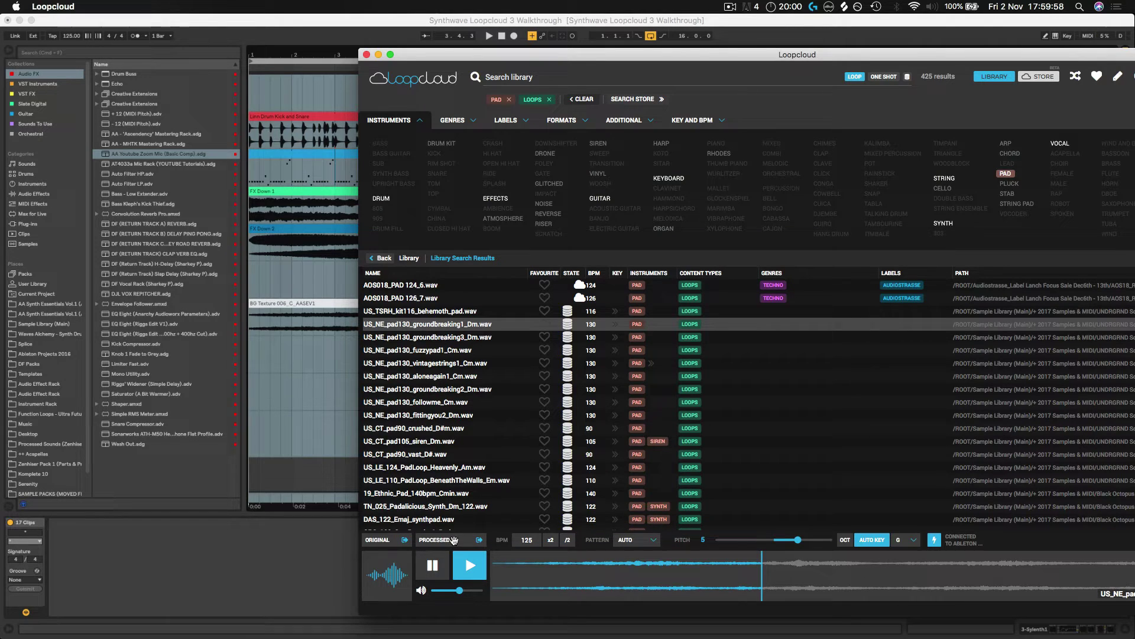
# Step: Place the processed version of US_NE_pad130_groundbreaking1_Dm.wav at bar 1 of Ableton track 8 and duplicate the clip directly after itself
pyautogui.moveTo(449, 538); pyautogui.dragTo(255, 351)
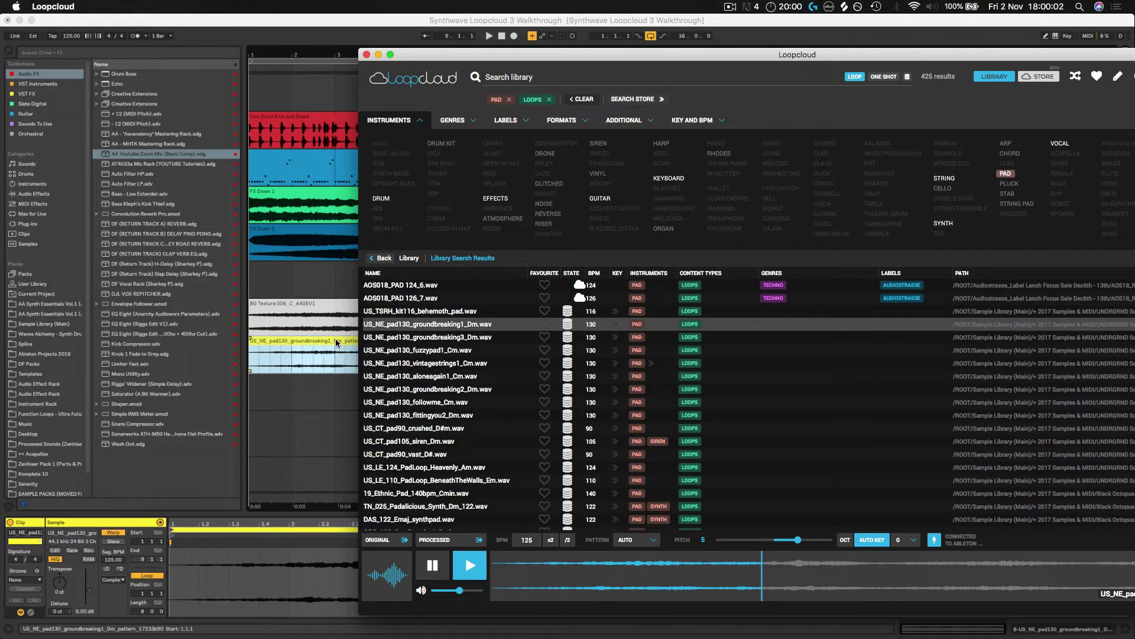
pyautogui.click(432, 564)
pyautogui.click(315, 331)
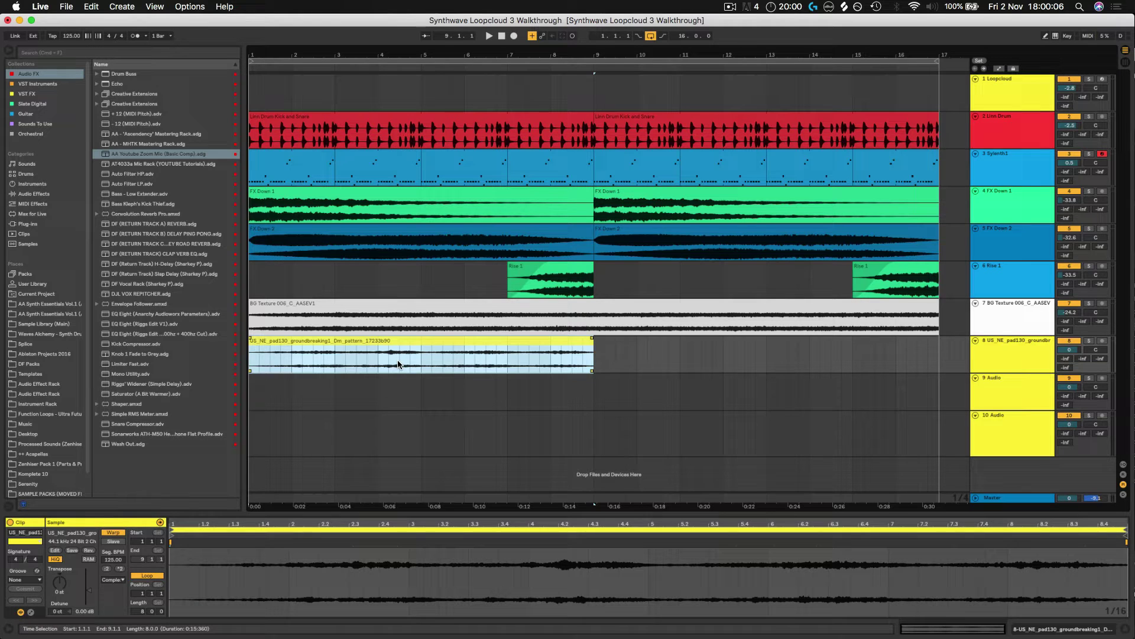
pyautogui.press('super+d')
pyautogui.click(458, 359)
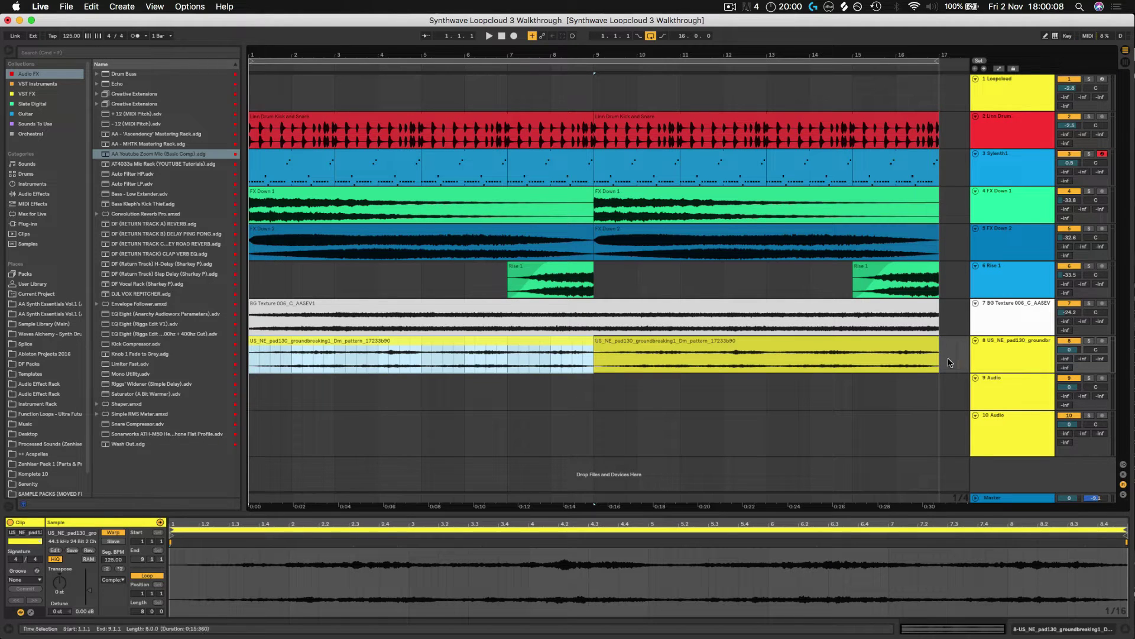
# Step: Play the arrangement and lower the new pad track's volume to -4.1 dB
pyautogui.press('space')
pyautogui.moveTo(1069, 349); pyautogui.dragTo(1069, 365)
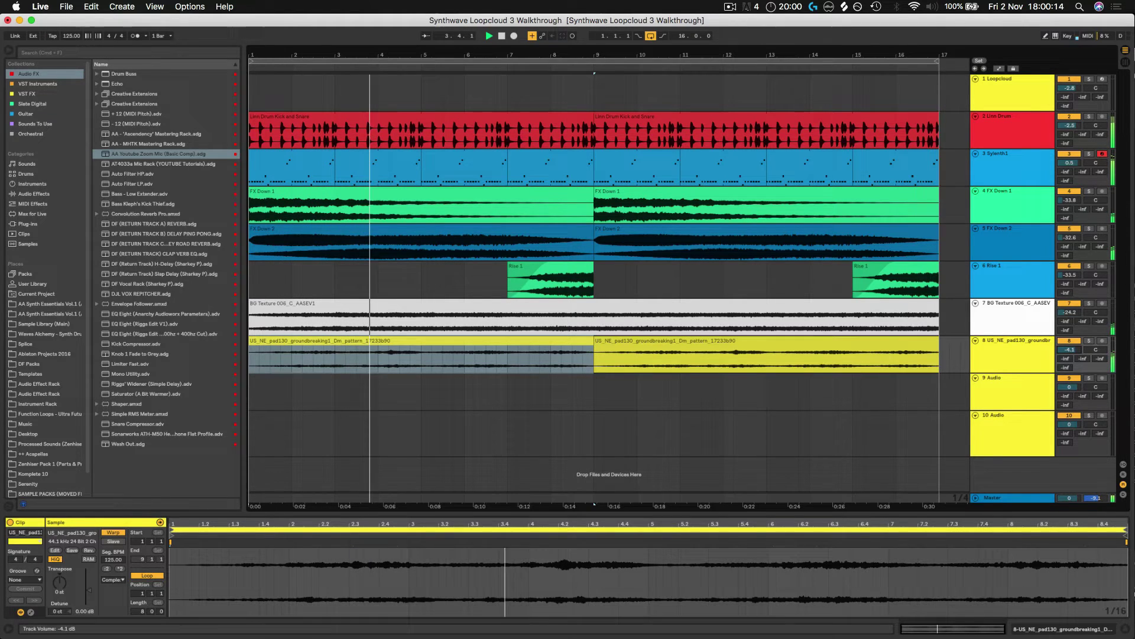
# Step: Add the LittlePlate reverb from the VST FX collection to the pad track and raise its low cut during playback
pyautogui.click(1027, 350)
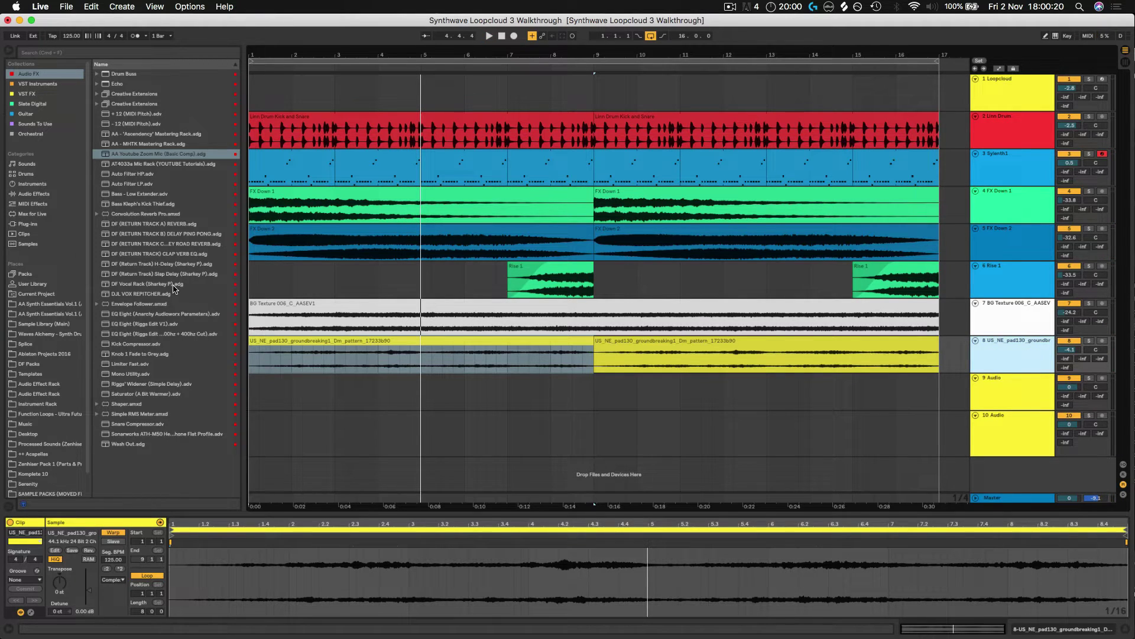
pyautogui.click(28, 94)
pyautogui.click(136, 265)
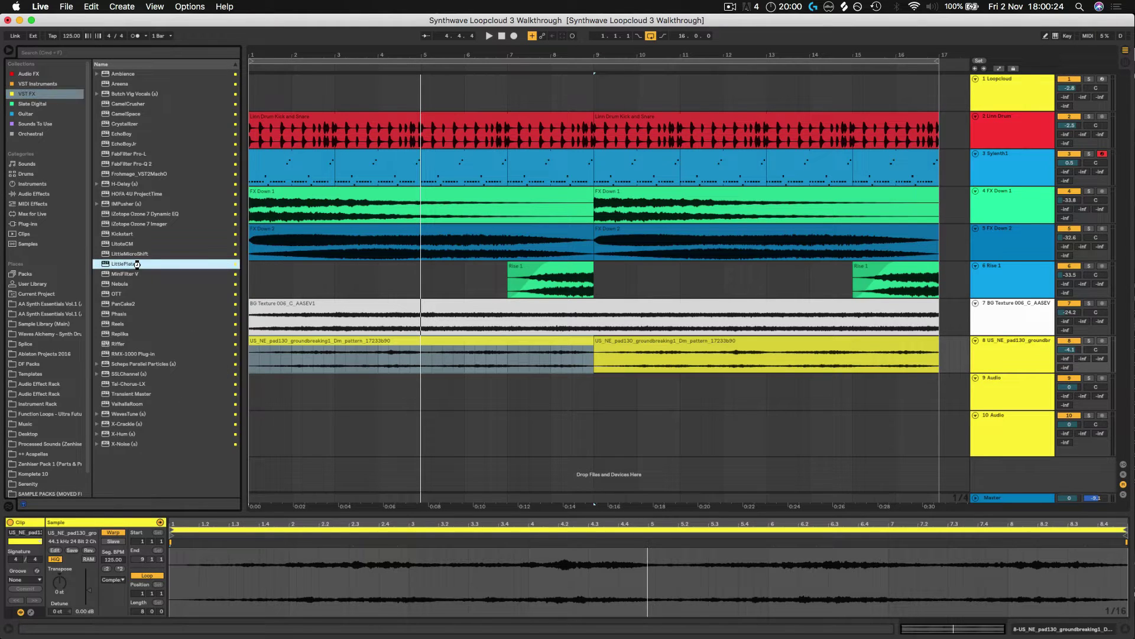
pyautogui.moveTo(948, 338); pyautogui.dragTo(949, 349)
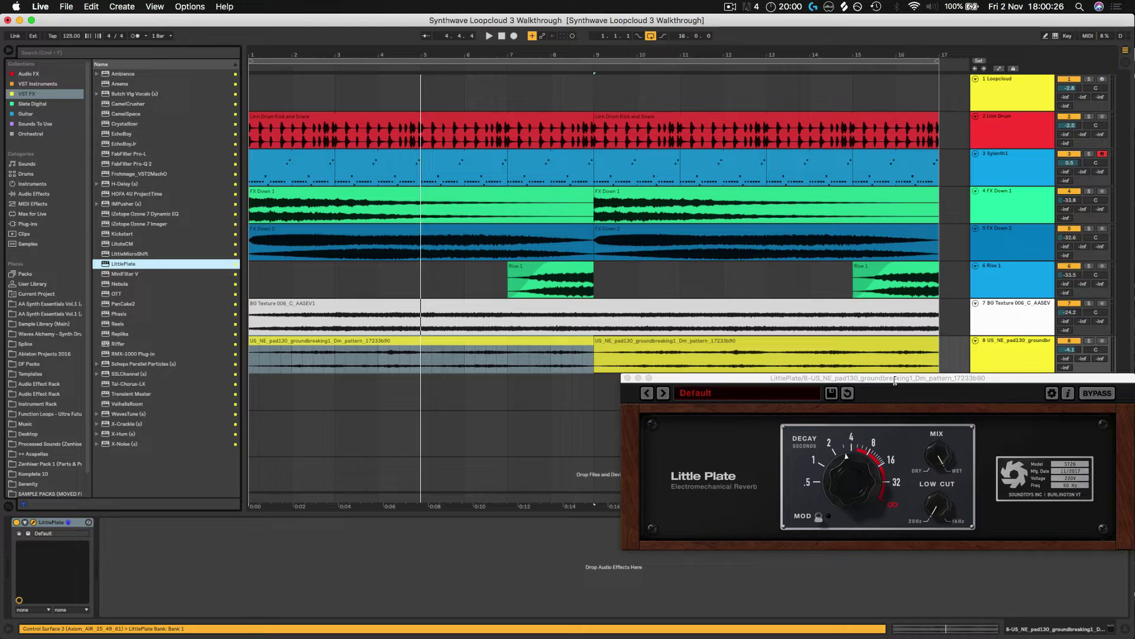
pyautogui.moveTo(895, 381); pyautogui.dragTo(861, 391)
pyautogui.press('space')
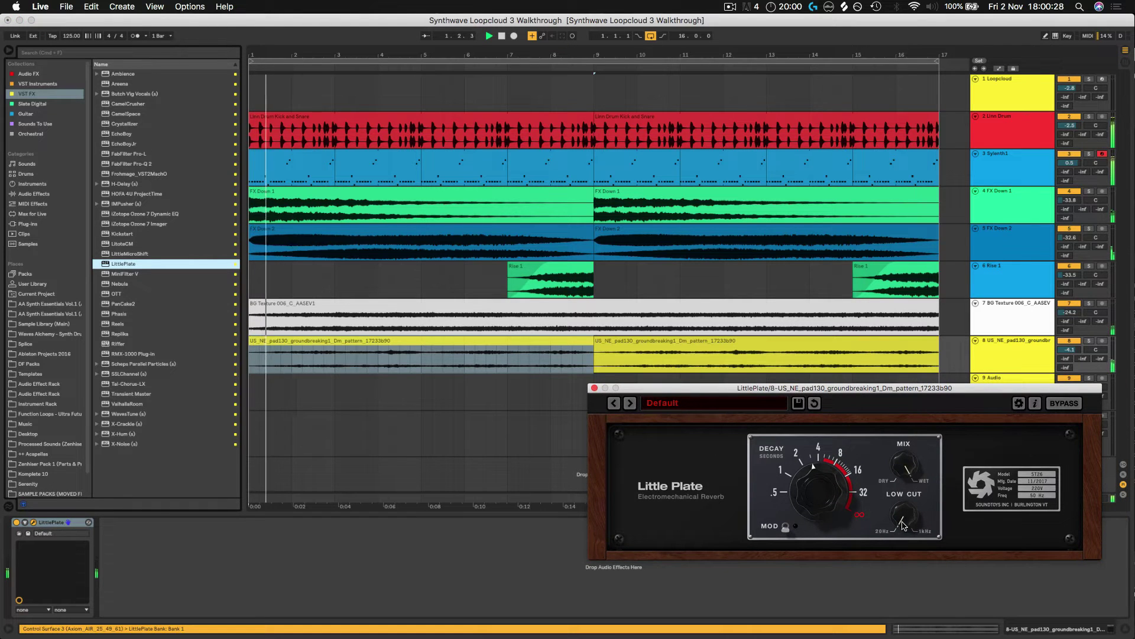
pyautogui.moveTo(903, 525); pyautogui.dragTo(903, 502)
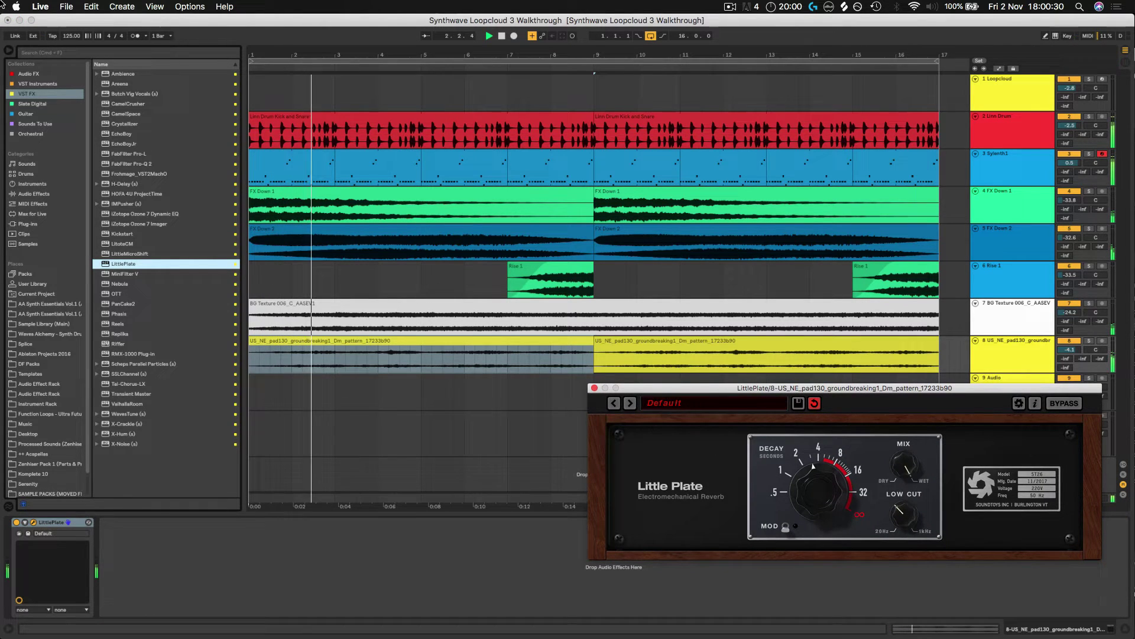
# Step: Raise the pad track's volume to -3.0 dB and fine-tune the LittlePlate low cut during playback
pyautogui.click(1069, 349)
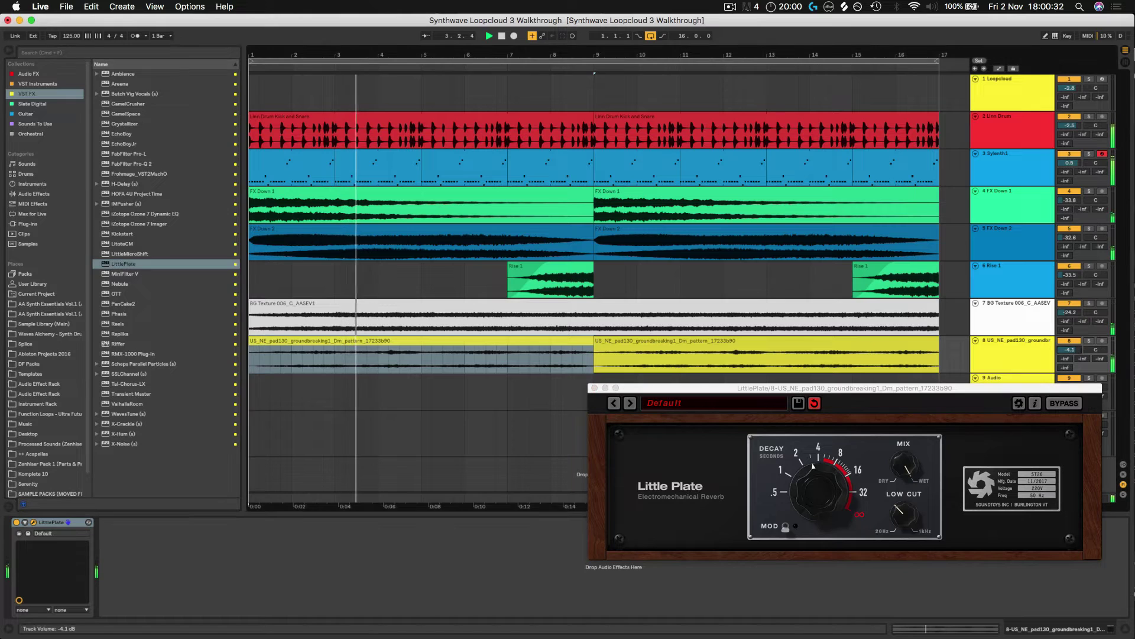
pyautogui.moveTo(1069, 349); pyautogui.dragTo(1069, 346)
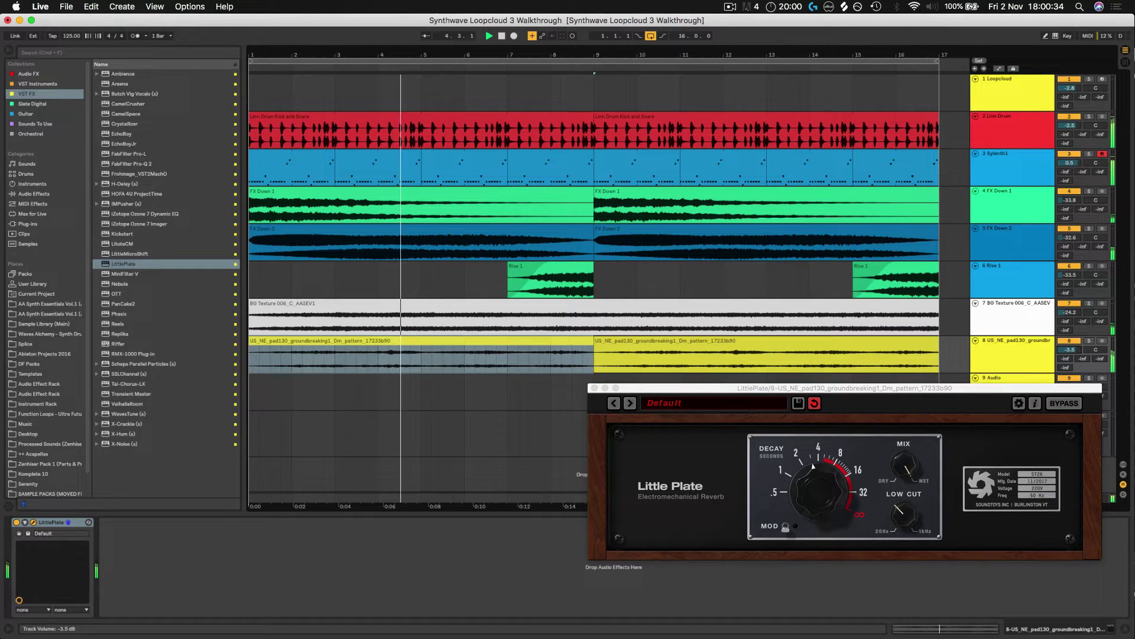
pyautogui.click(956, 463)
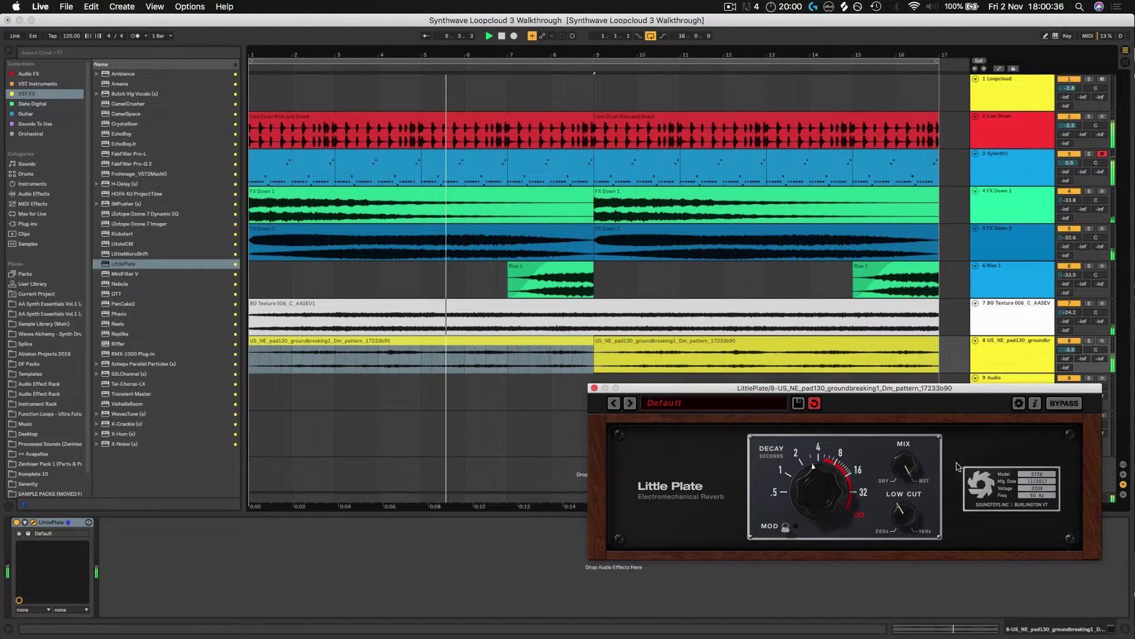
pyautogui.moveTo(1069, 350); pyautogui.dragTo(1069, 346)
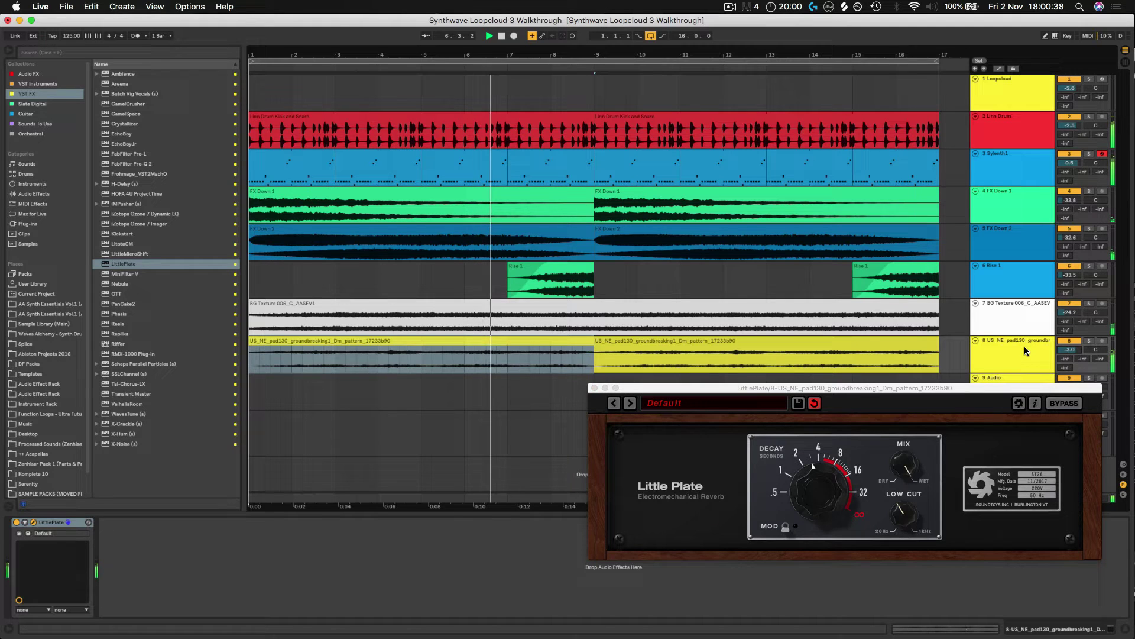
pyautogui.click(1068, 351)
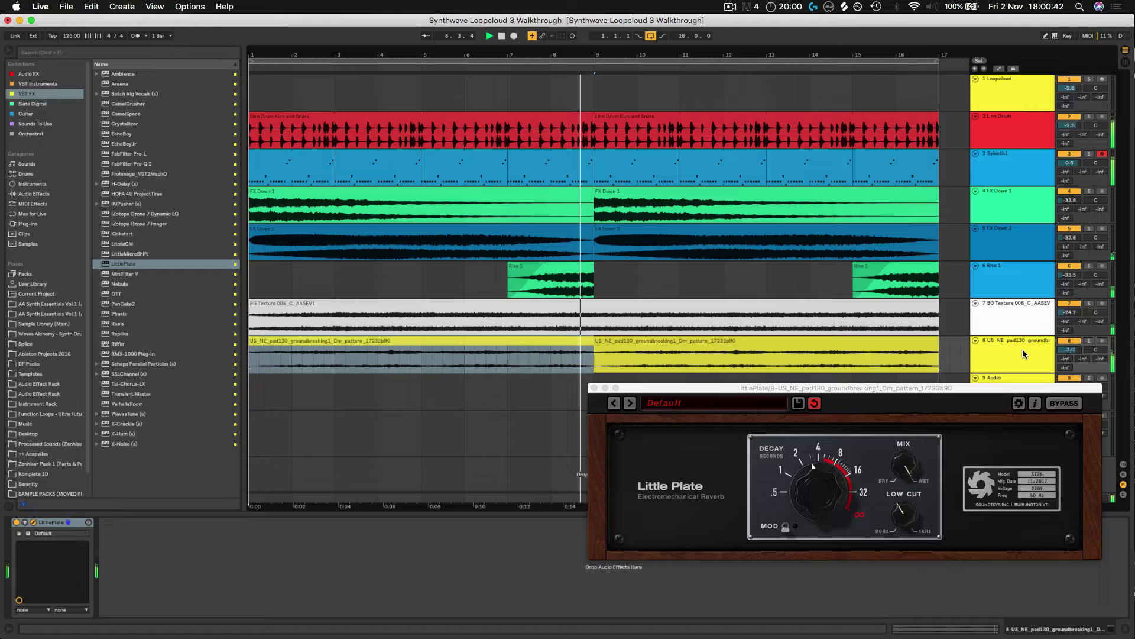
# Step: Add the EQ Eight (Anarchy Audioworx Parameters) preset after LittlePlate on the pad track and set its low-cut band to 225 Hz with a Q of 0.71
pyautogui.click(15, 73)
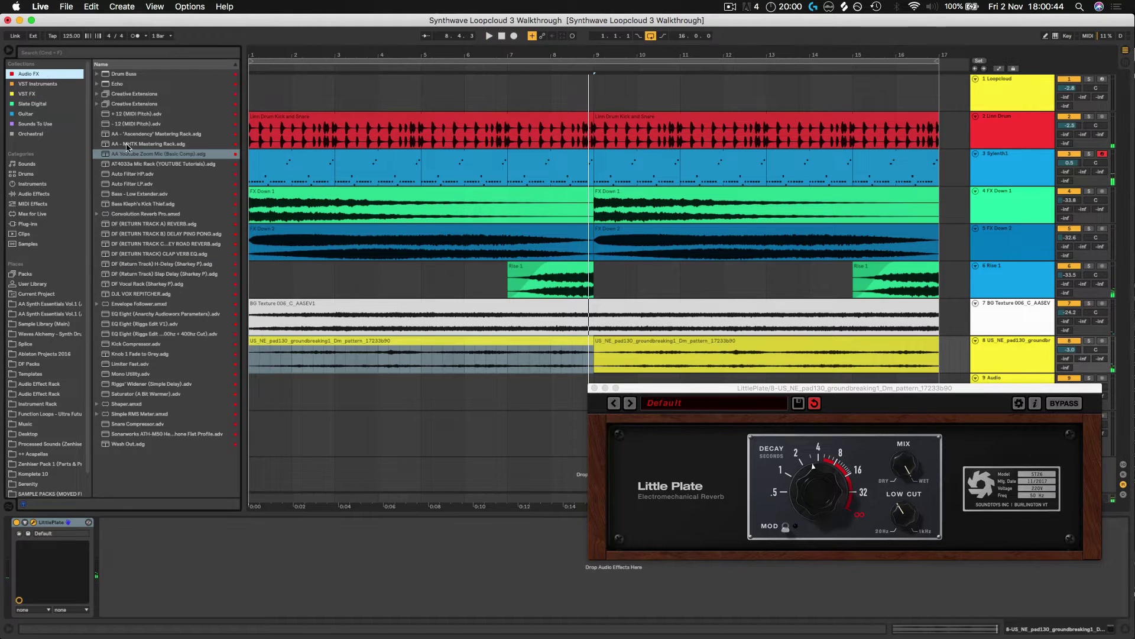
pyautogui.click(1029, 358)
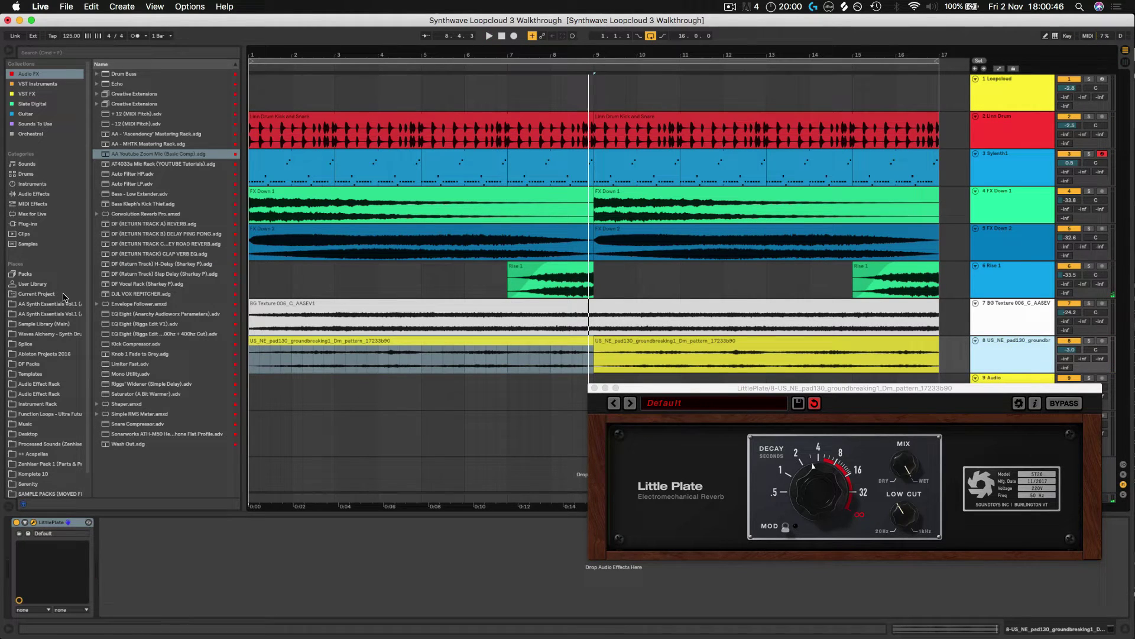
pyautogui.moveTo(173, 314); pyautogui.dragTo(245, 582)
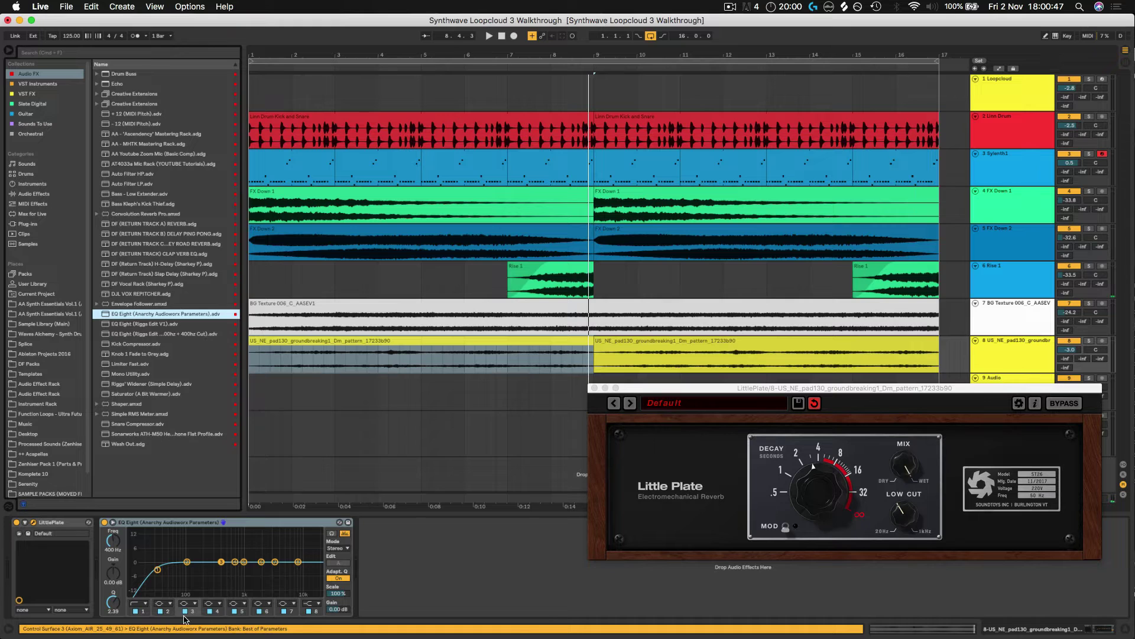
pyautogui.click(146, 615)
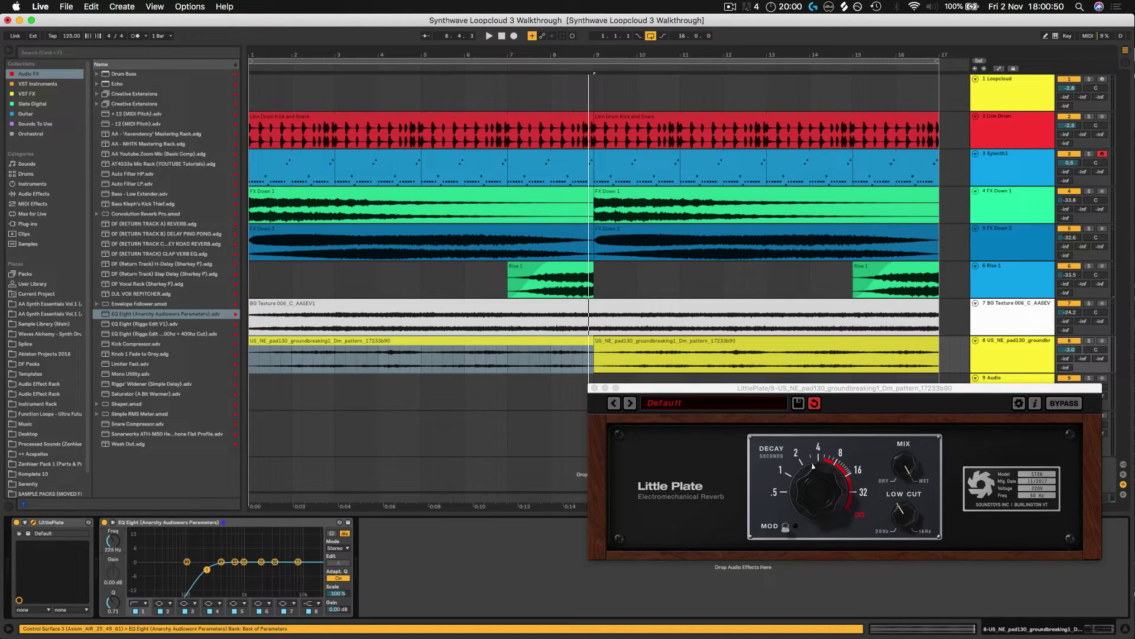
pyautogui.press('space')
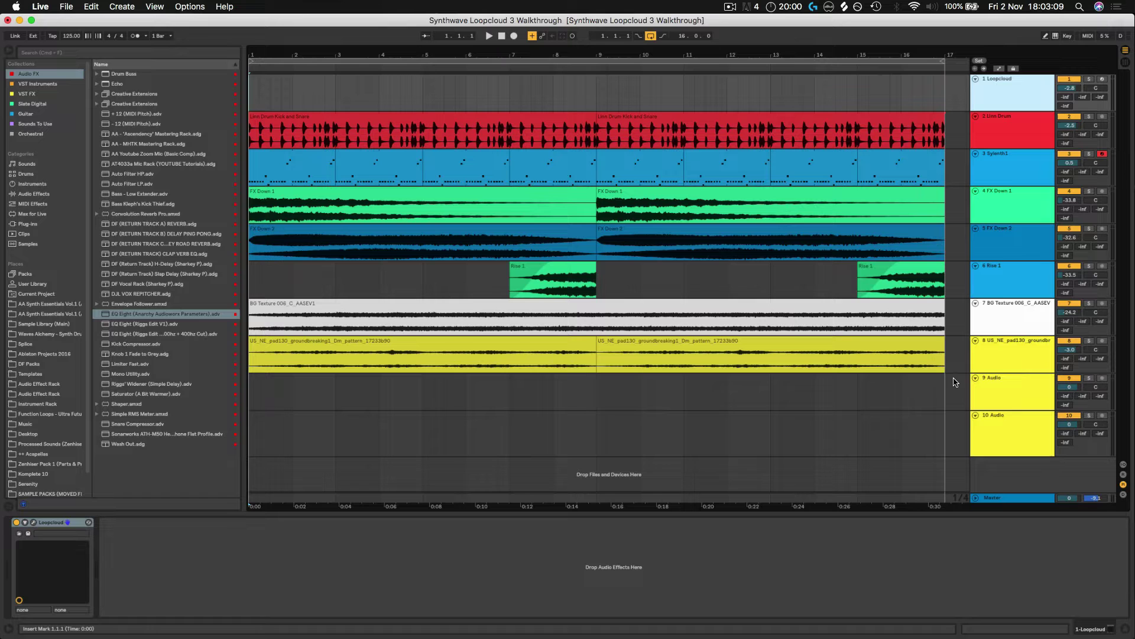
# Step: Switch to Loopcloud and replace the Pad instrument filter with Lead, keeping the loops filter
pyautogui.moveTo(905, 636)
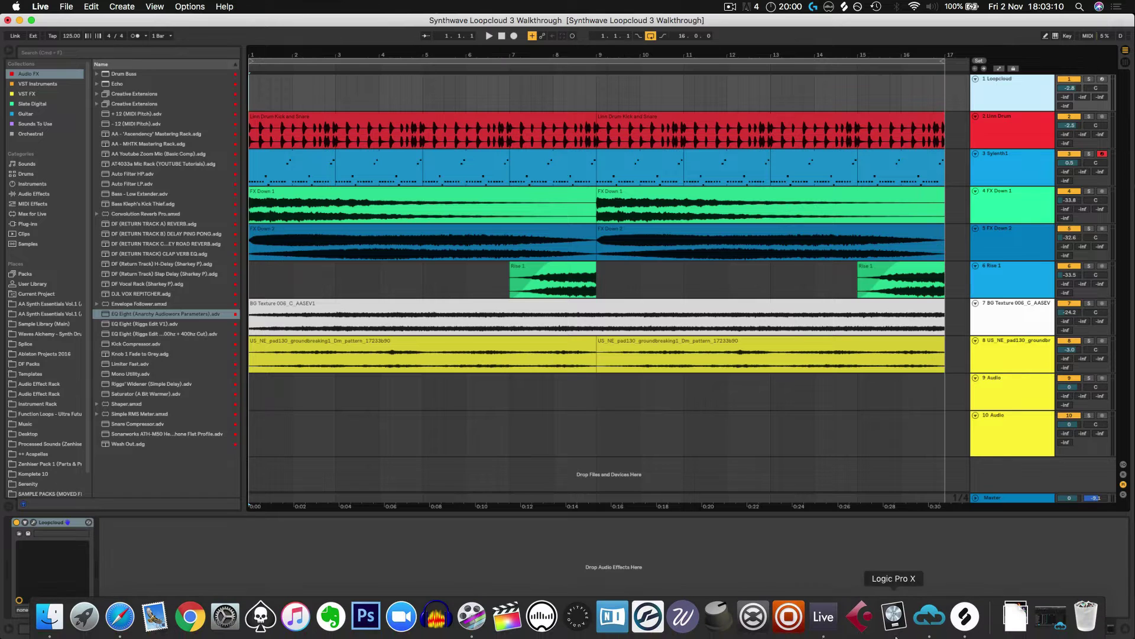
pyautogui.click(929, 617)
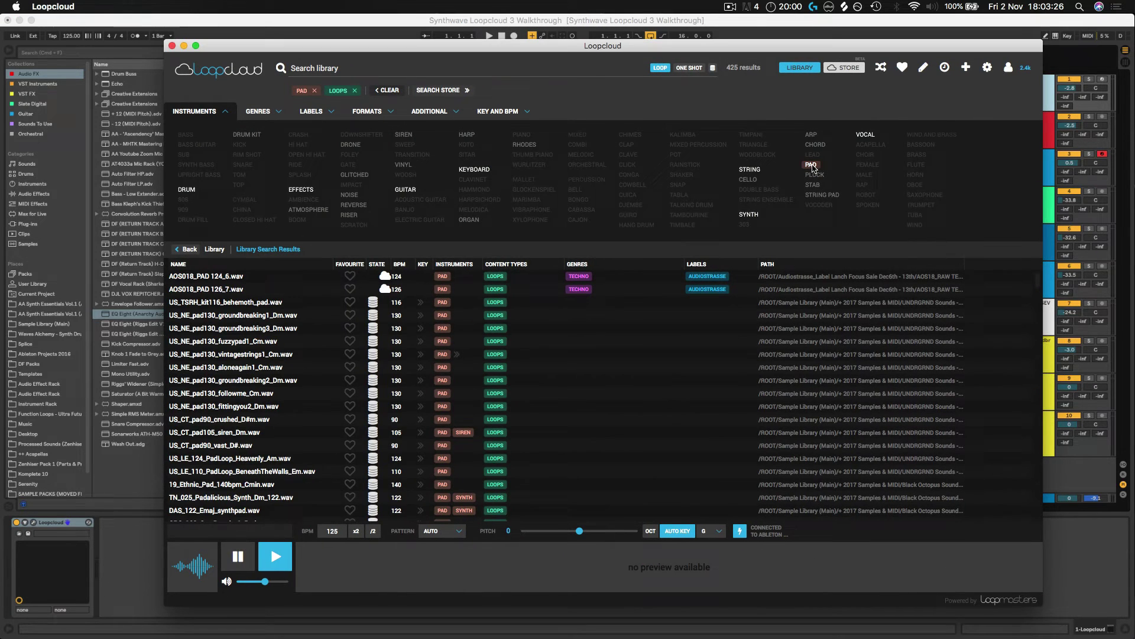
pyautogui.click(812, 165)
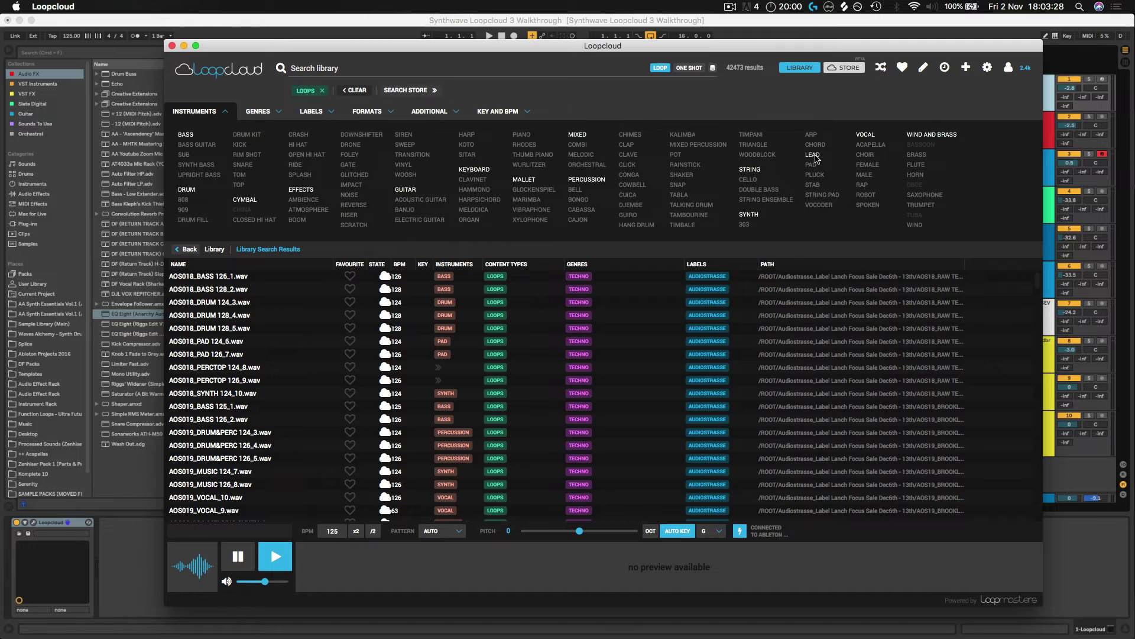
pyautogui.click(814, 155)
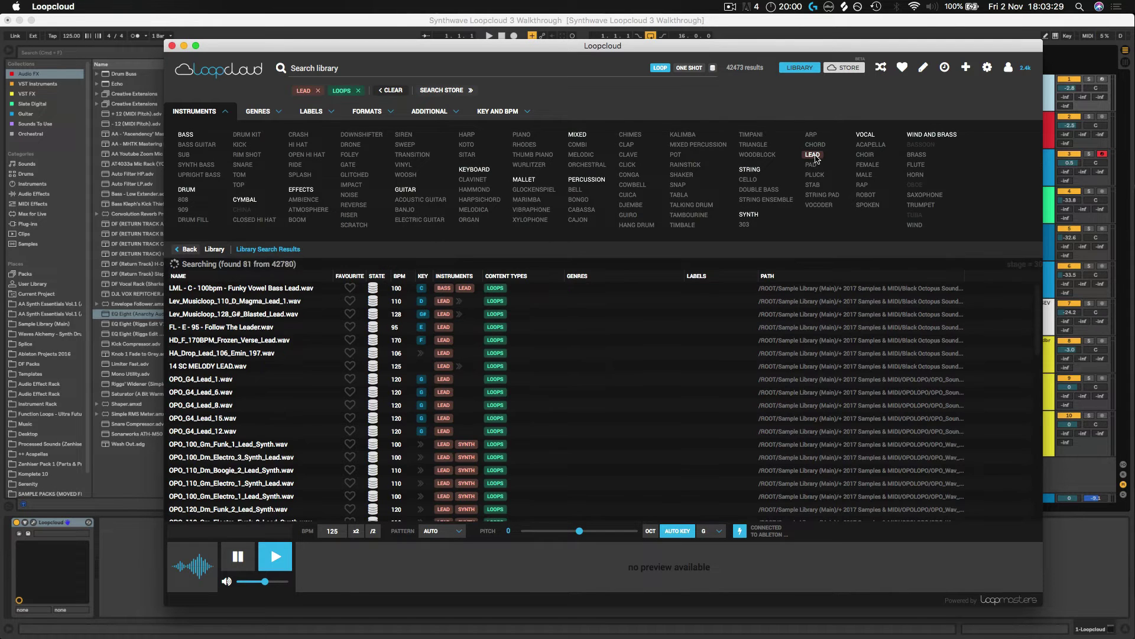
# Step: Play the Ableton arrangement and audition the OPO lead synth loops from OPO_100_Gm_Funk_1 to OPO_110_Gm_Electro_1 against it, lowering Loopcloud's preview volume slightly
pyautogui.click(611, 23)
pyautogui.press('space')
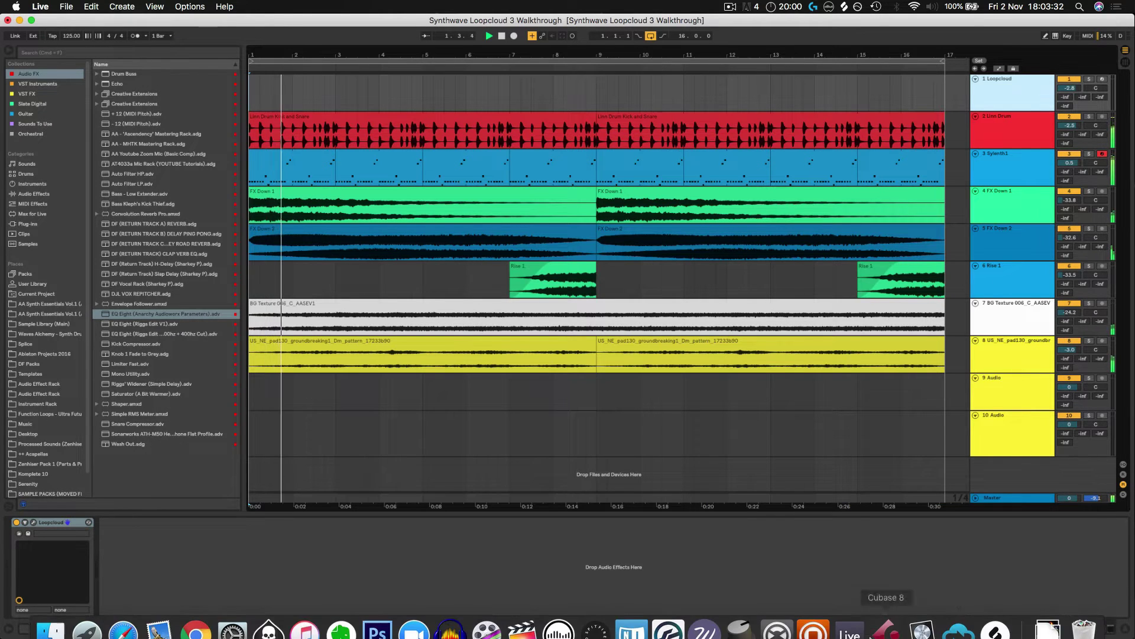
pyautogui.click(1050, 628)
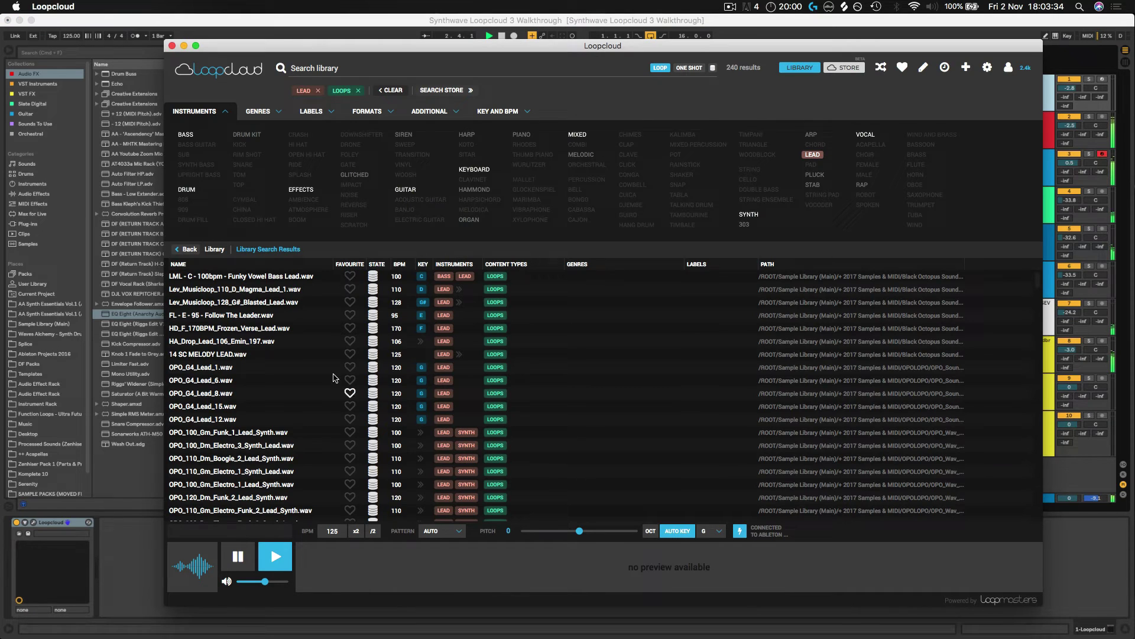
pyautogui.click(263, 433)
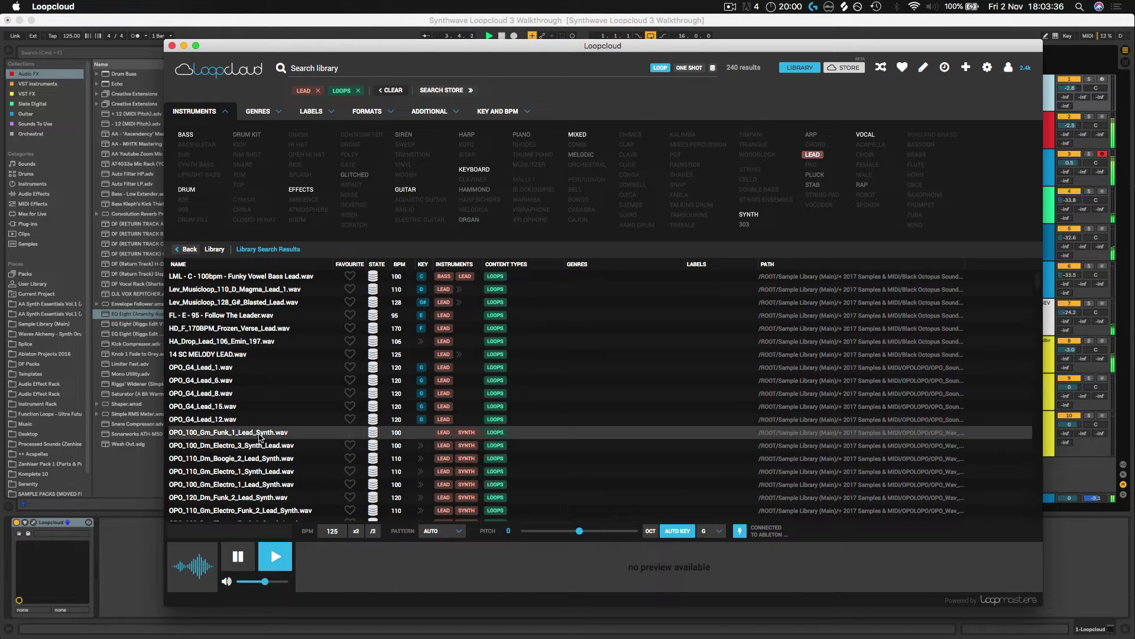
pyautogui.press('Down')
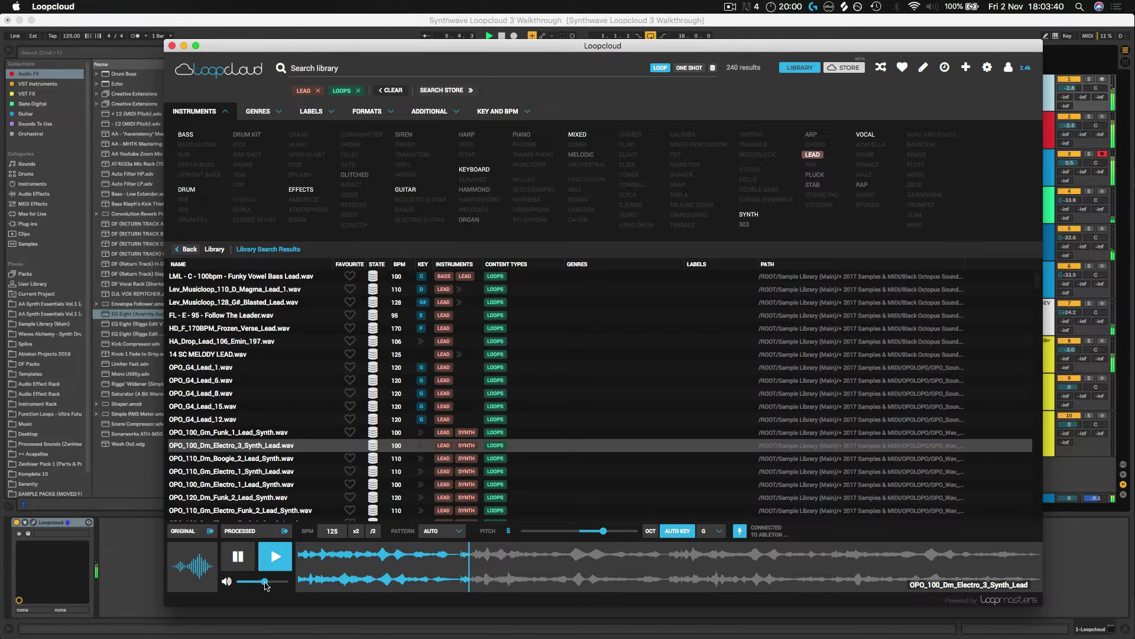
pyautogui.moveTo(265, 583); pyautogui.dragTo(262, 583)
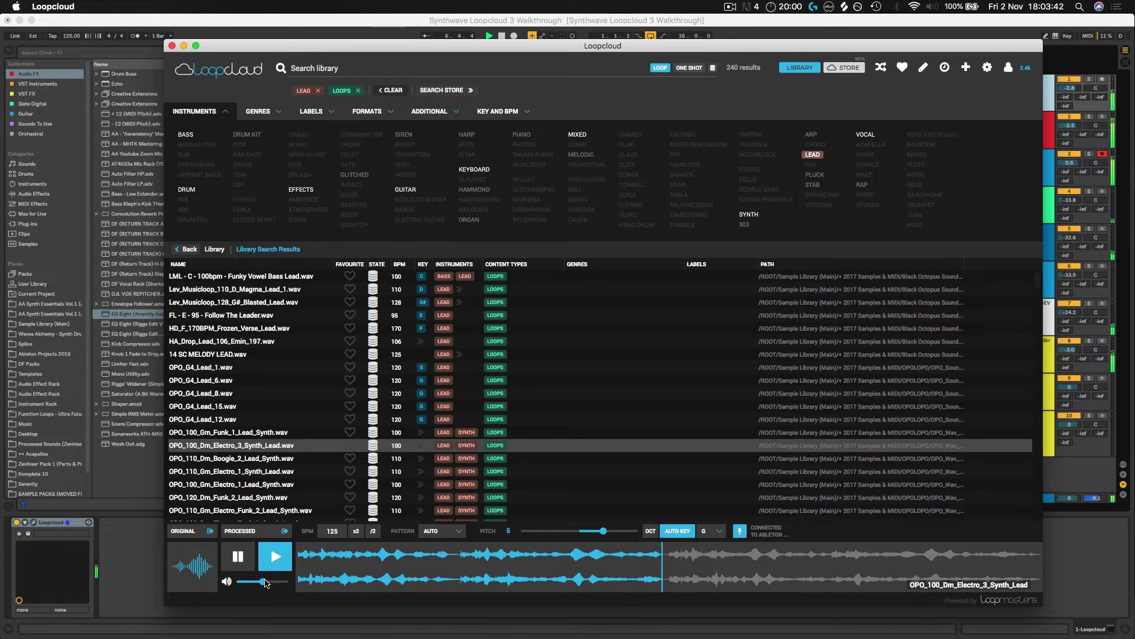
pyautogui.click(281, 459)
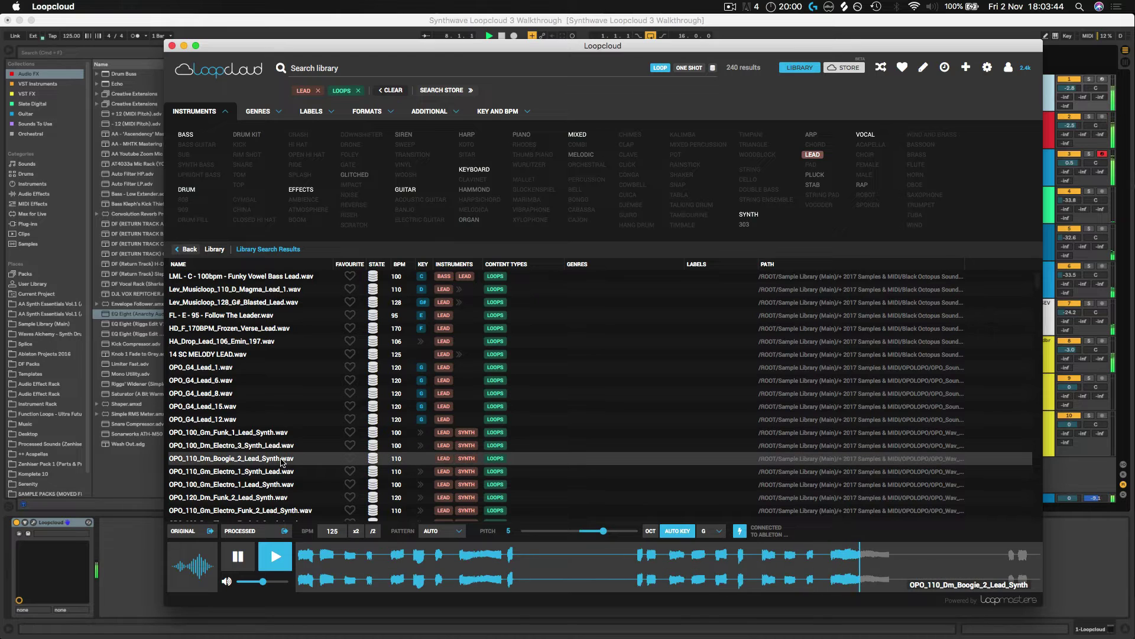
pyautogui.click(287, 472)
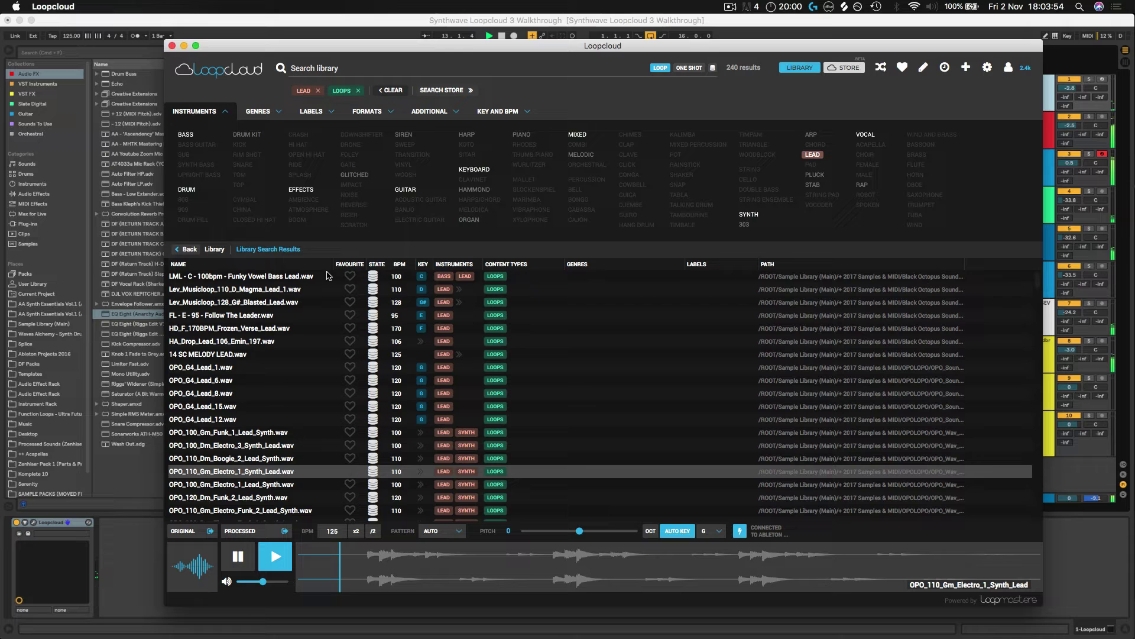
# Step: Stop playback, place the processed version of OPO_110_Gm_Electro_1_Synth_Lead.wav at bar 1 of Ableton track 9, and duplicate the clip three times in a row
pyautogui.click(606, 21)
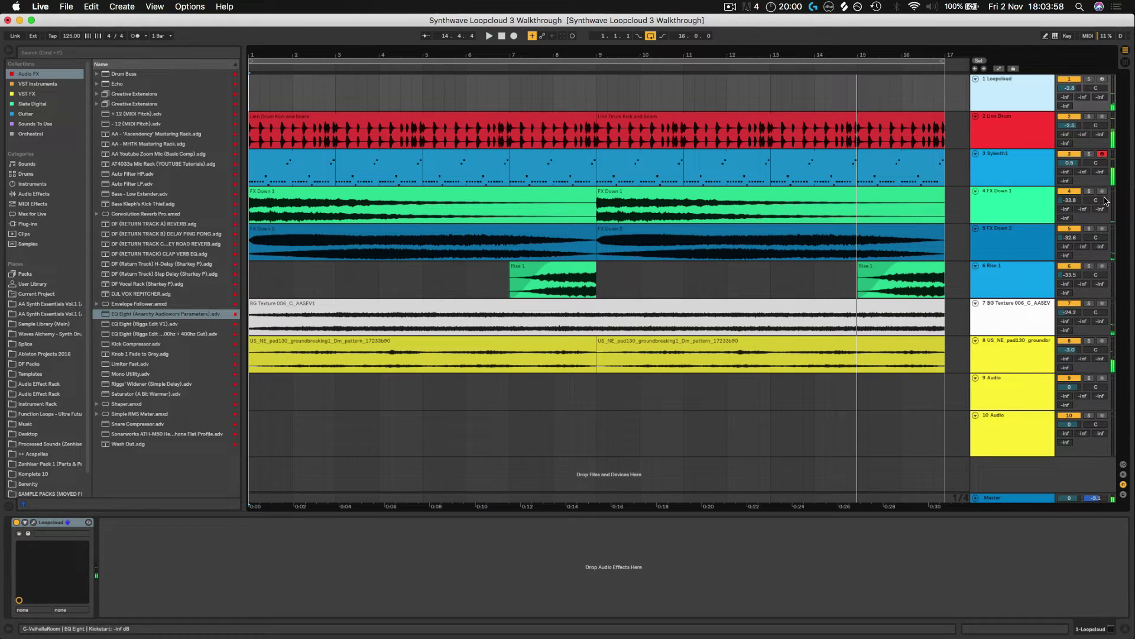
pyautogui.moveTo(981, 637)
pyautogui.click(974, 616)
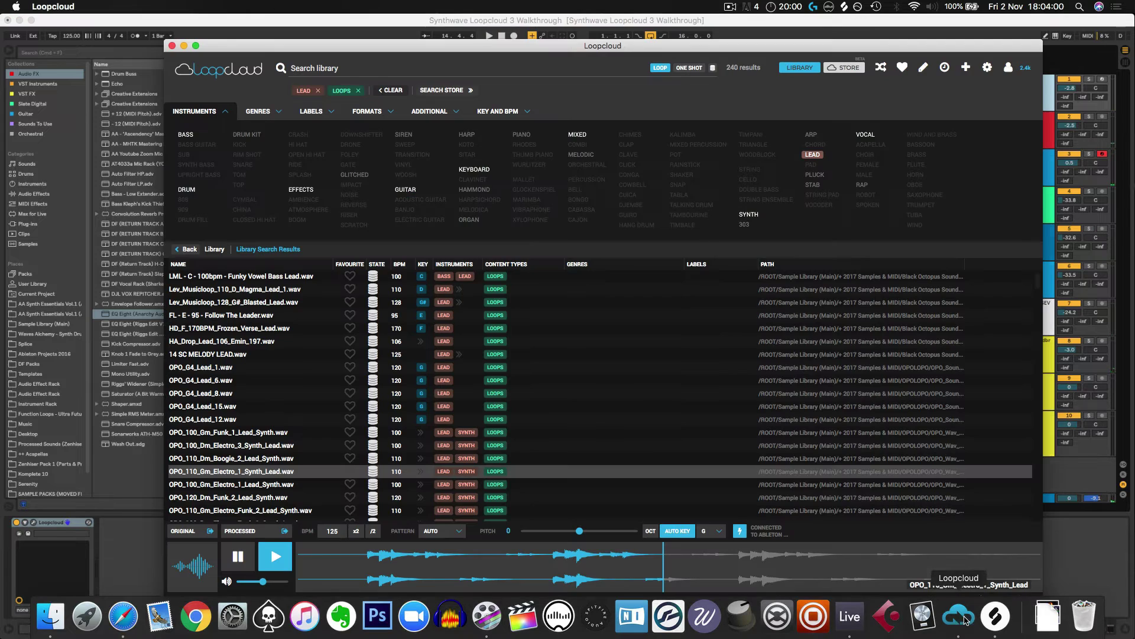
pyautogui.moveTo(490, 49); pyautogui.dragTo(639, 38)
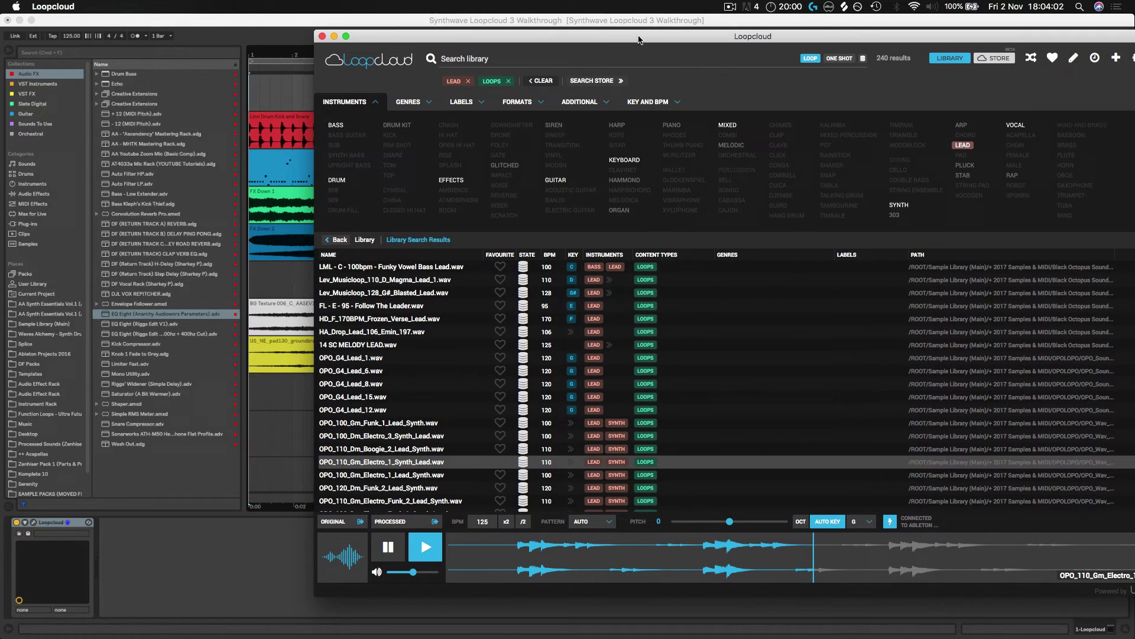
pyautogui.moveTo(414, 521); pyautogui.dragTo(284, 390)
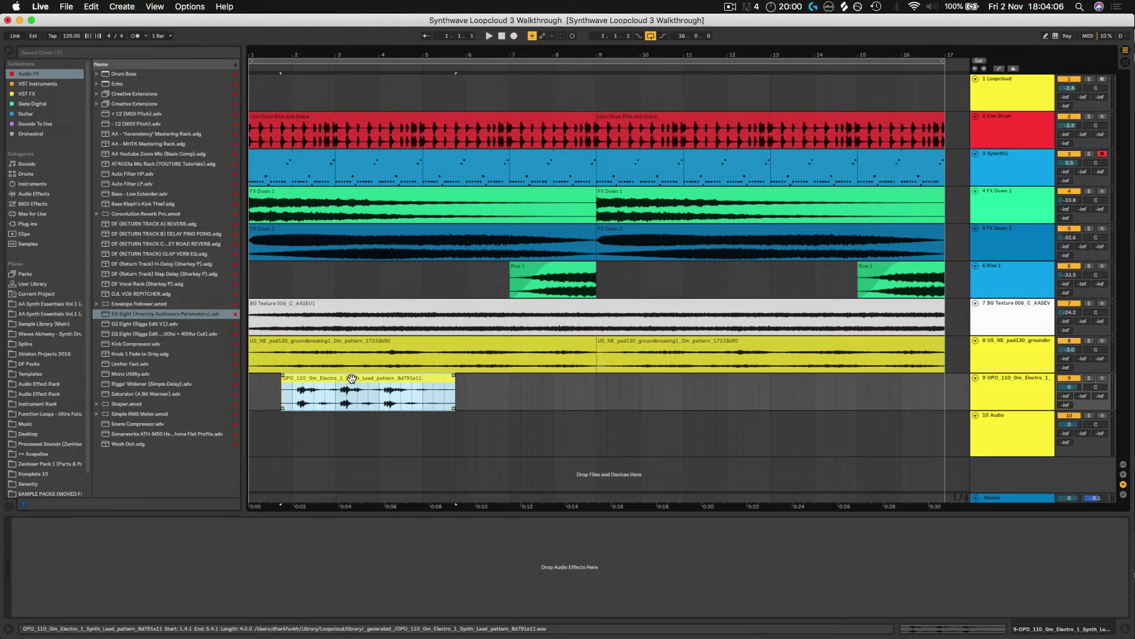
pyautogui.moveTo(352, 378); pyautogui.dragTo(334, 375)
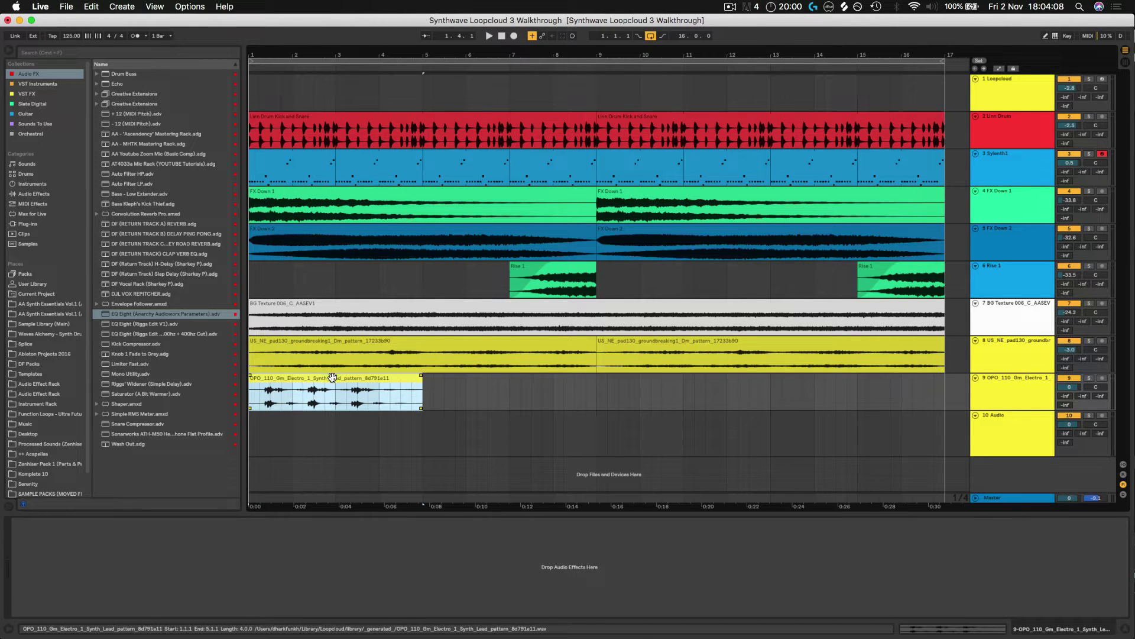
pyautogui.hotkey('ctrl', 'd')
pyautogui.hotkey('ctrl', 'd')
pyautogui.hotkey('ctrl', 'd')
# Step: Play the arrangement and lower the new lead track's volume to -7.6 dB
pyautogui.press('space')
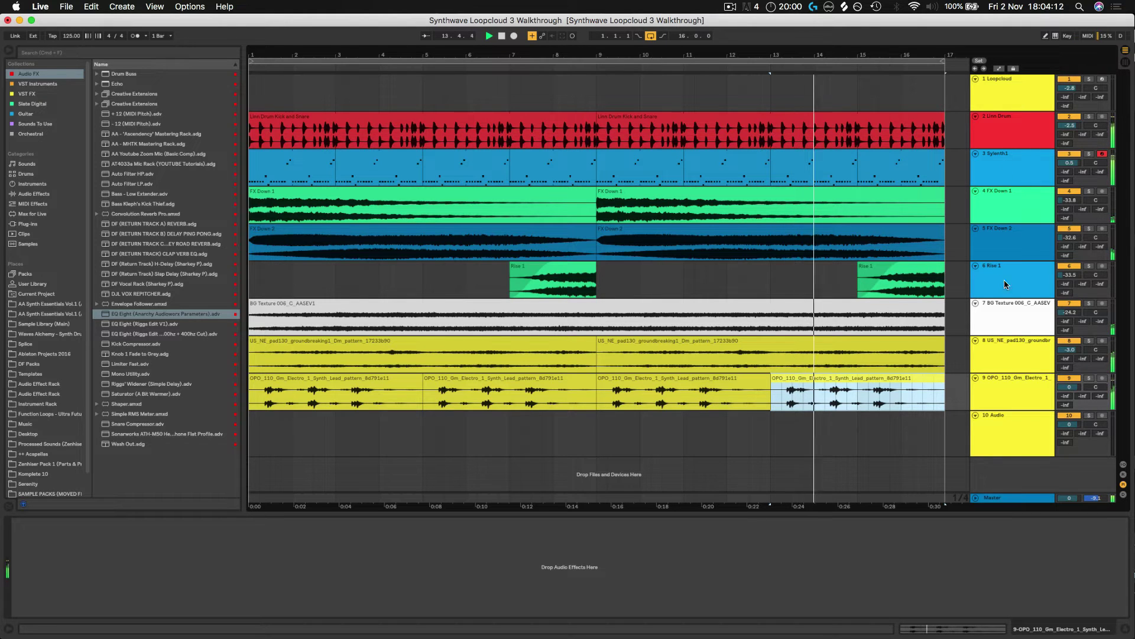
pyautogui.moveTo(1072, 387)
pyautogui.mouseDown()
pyautogui.moveTo(1072, 414)
pyautogui.moveTo(1071, 400)
pyautogui.mouseUp()
pyautogui.click(1008, 382)
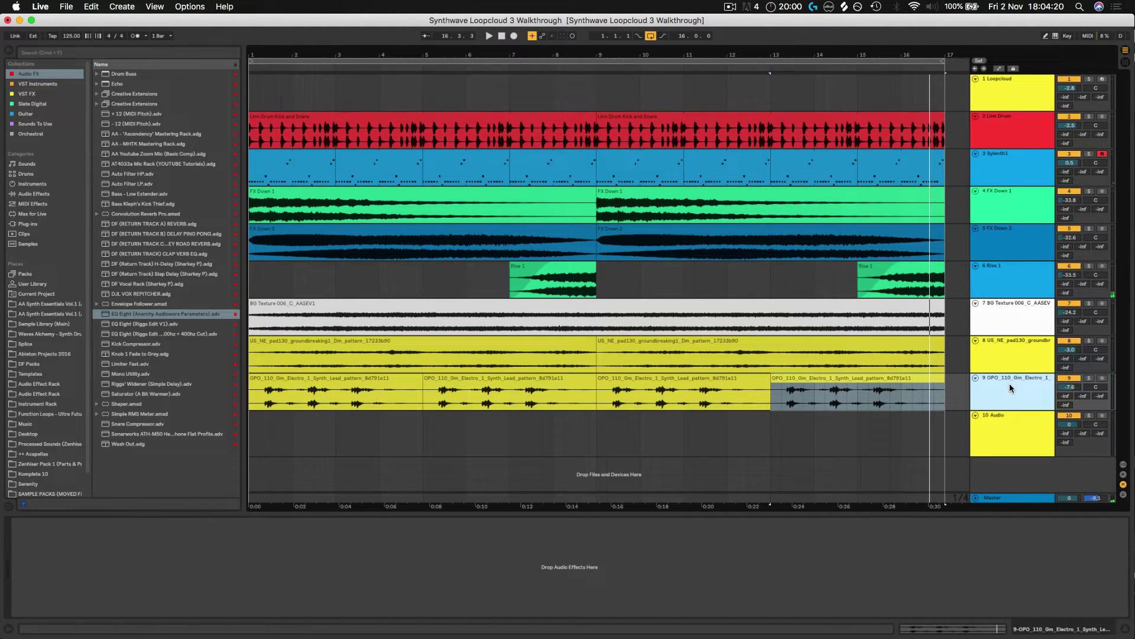
# Step: Select empty audio track 10 in Ableton and replace the Lead instrument filter in Loopcloud with Vocal
pyautogui.click(1008, 420)
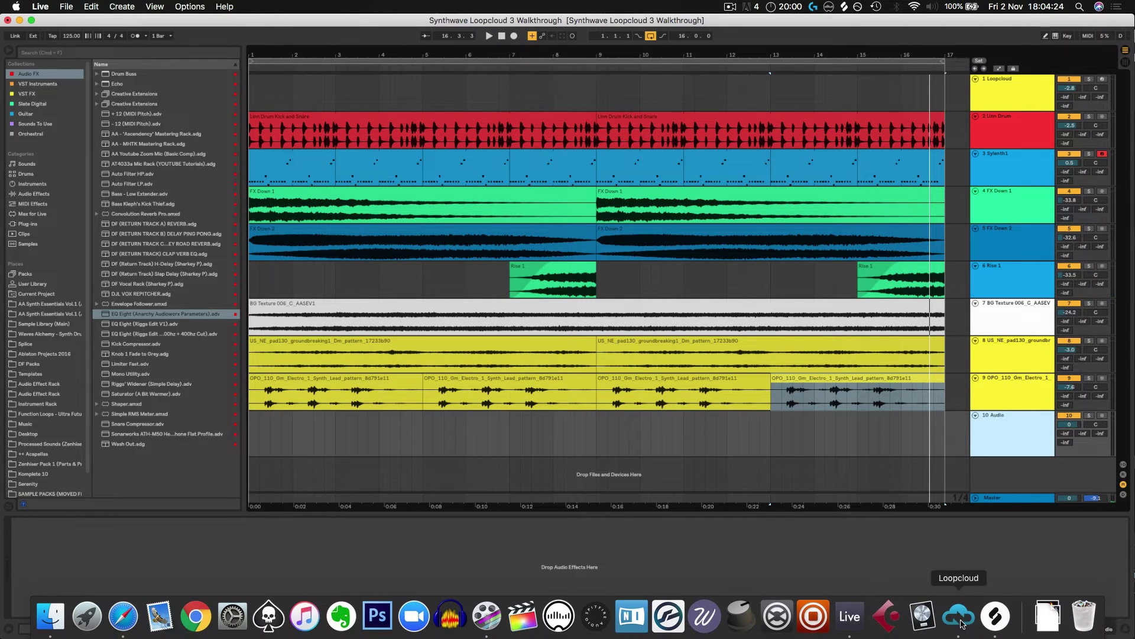
pyautogui.click(960, 620)
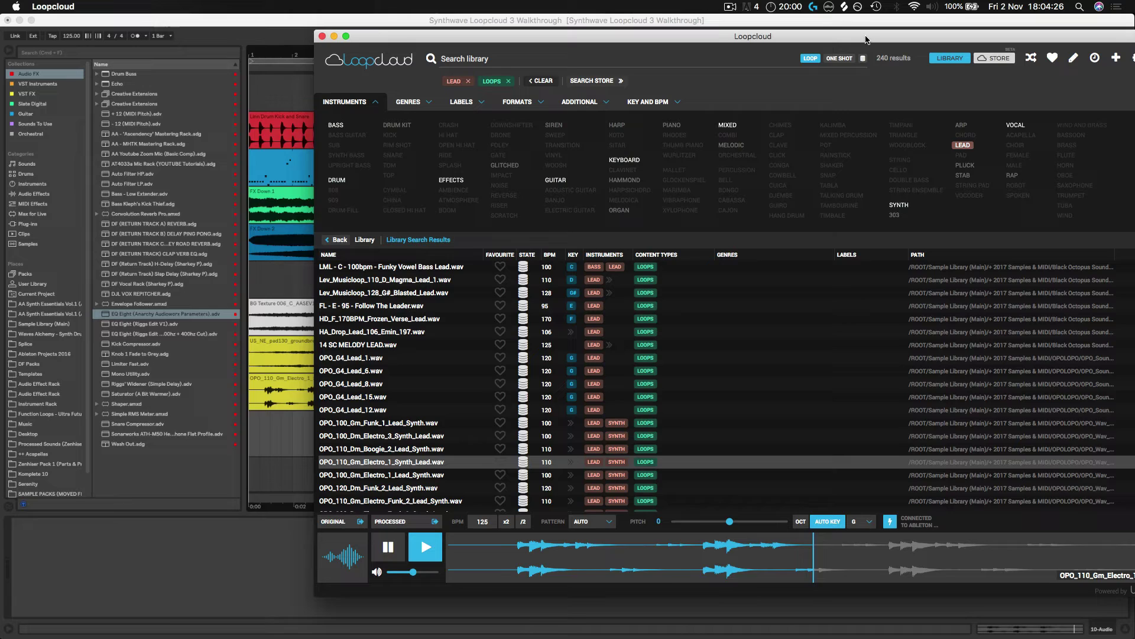
pyautogui.moveTo(866, 40); pyautogui.dragTo(748, 41)
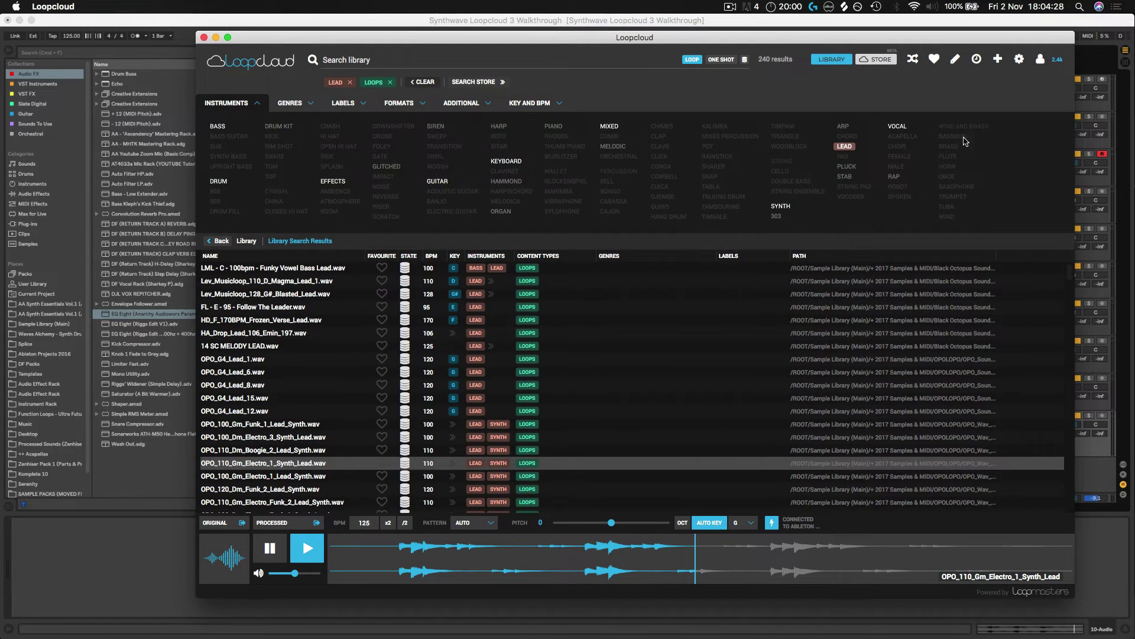
pyautogui.click(851, 147)
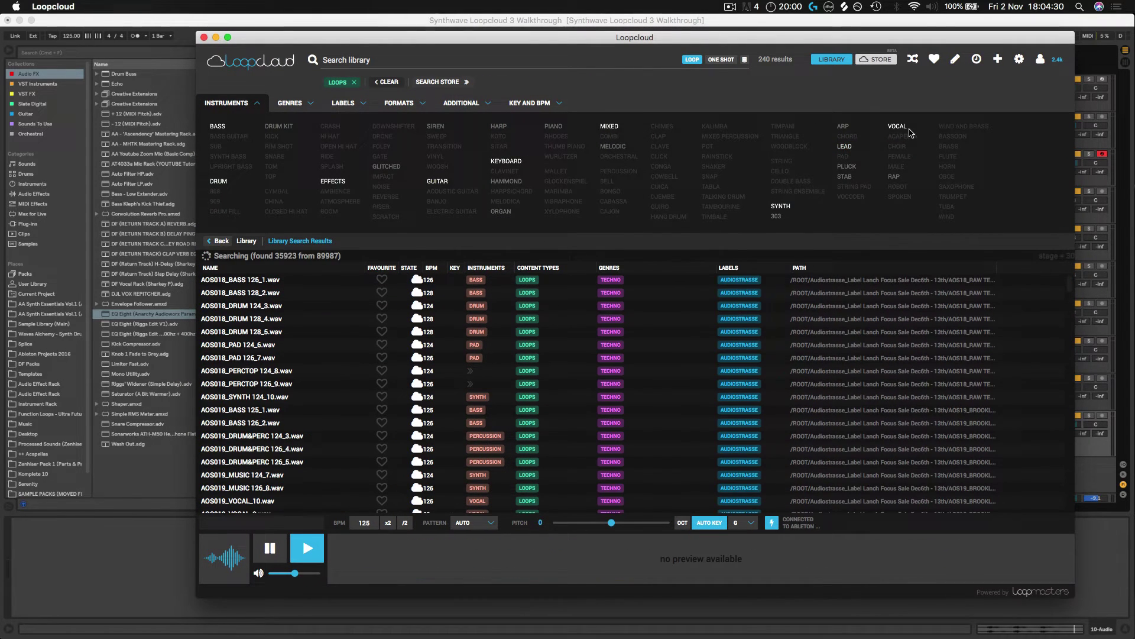
pyautogui.click(897, 126)
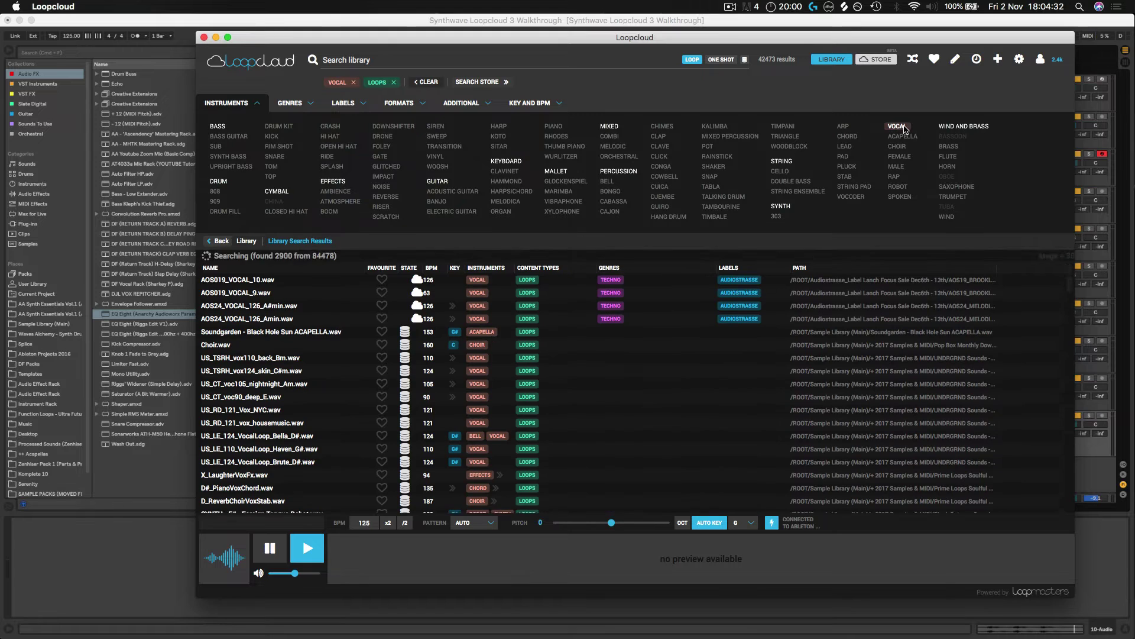
# Step: Audition the vocal loops from AOS019_VOCAL_10 to AOS24_VOCAL_126_Amin against the Ableton arrangement, adjusting Loopcloud's preview volume along the way
pyautogui.click(257, 269)
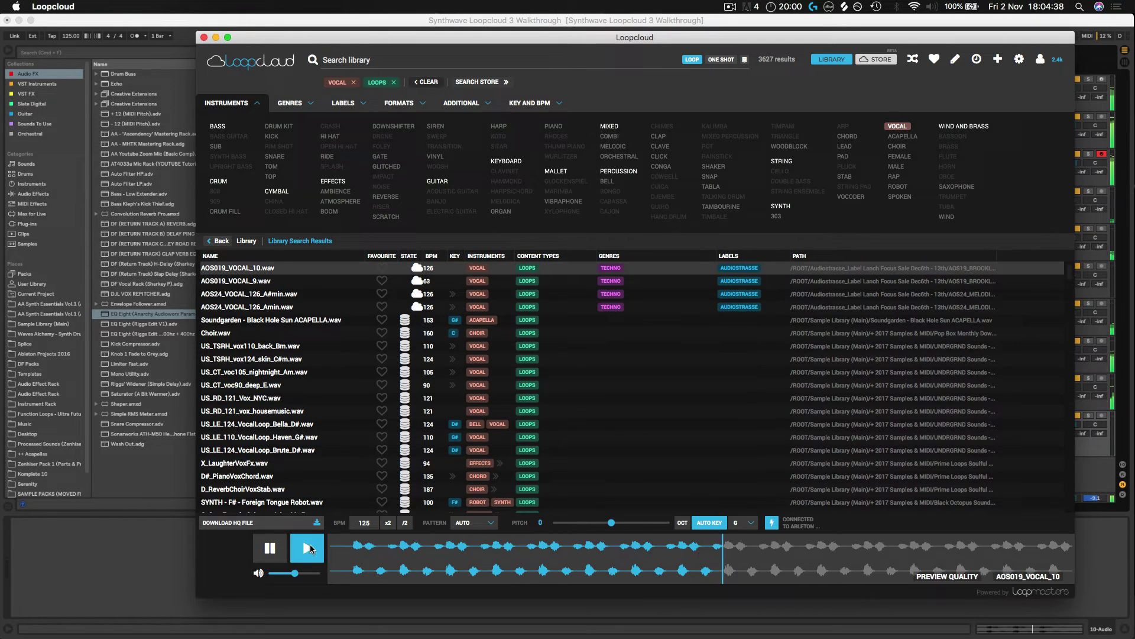
pyautogui.moveTo(296, 576); pyautogui.dragTo(302, 577)
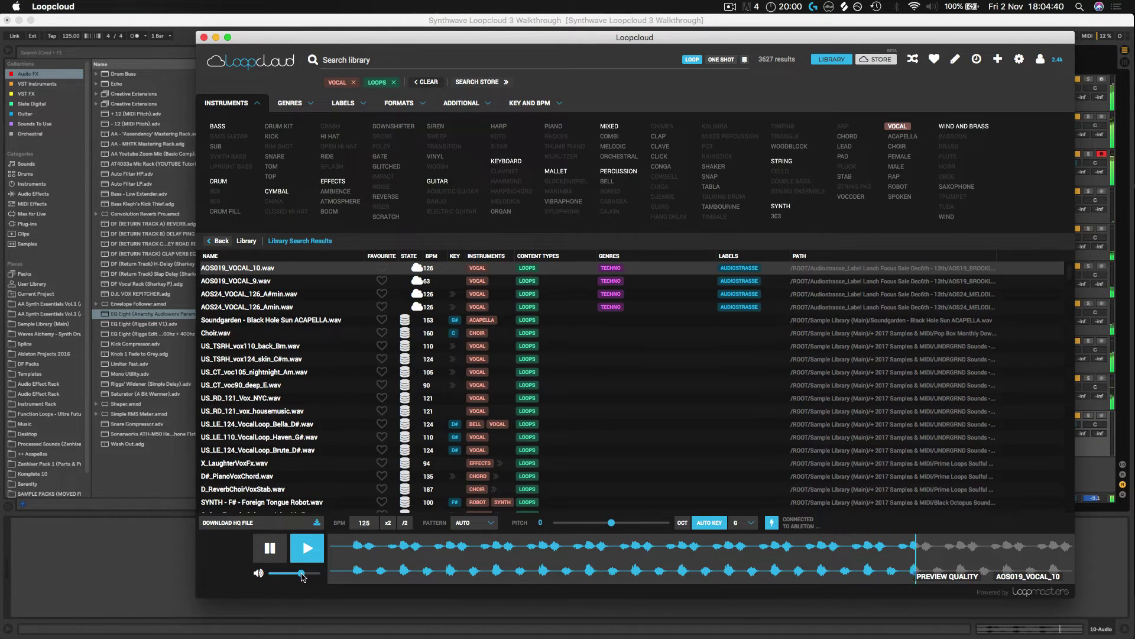
pyautogui.click(296, 282)
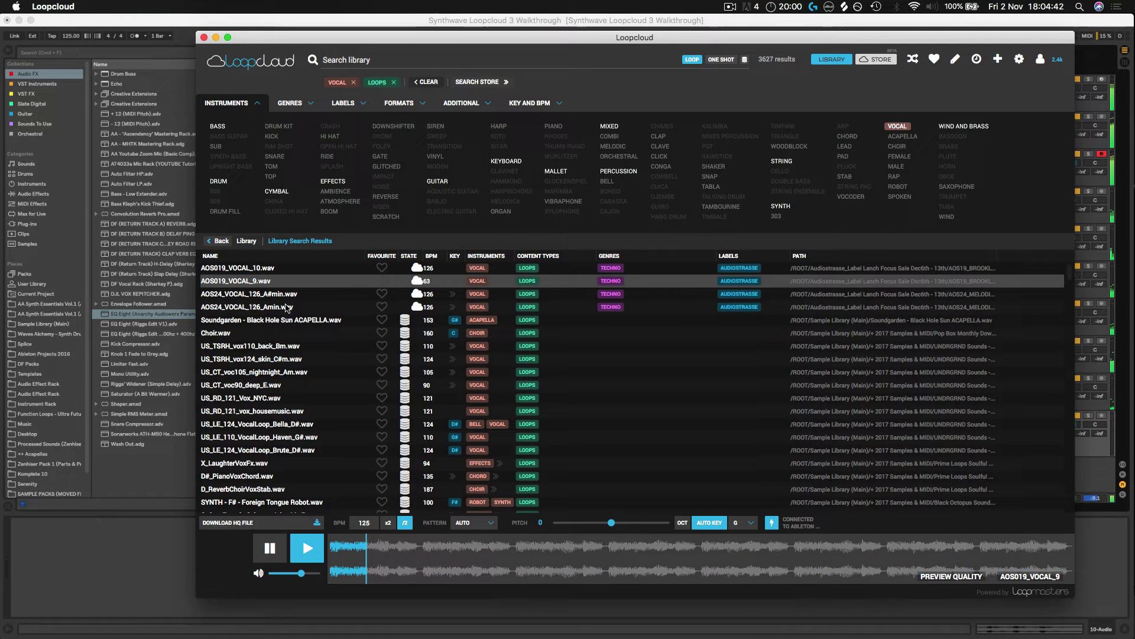
pyautogui.press('Down')
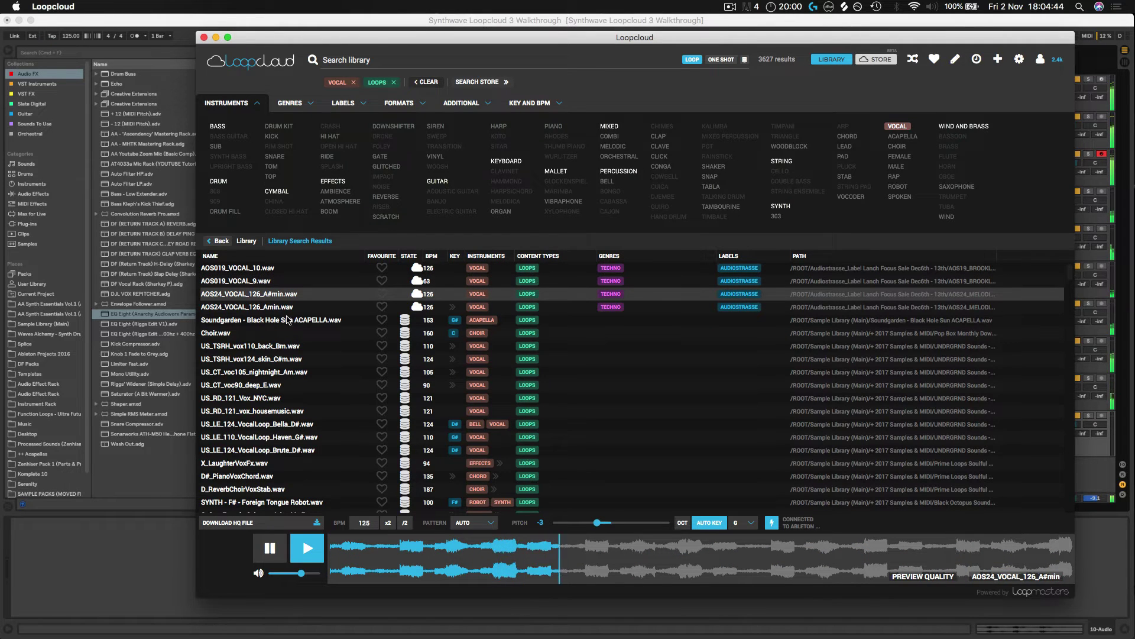
pyautogui.click(295, 575)
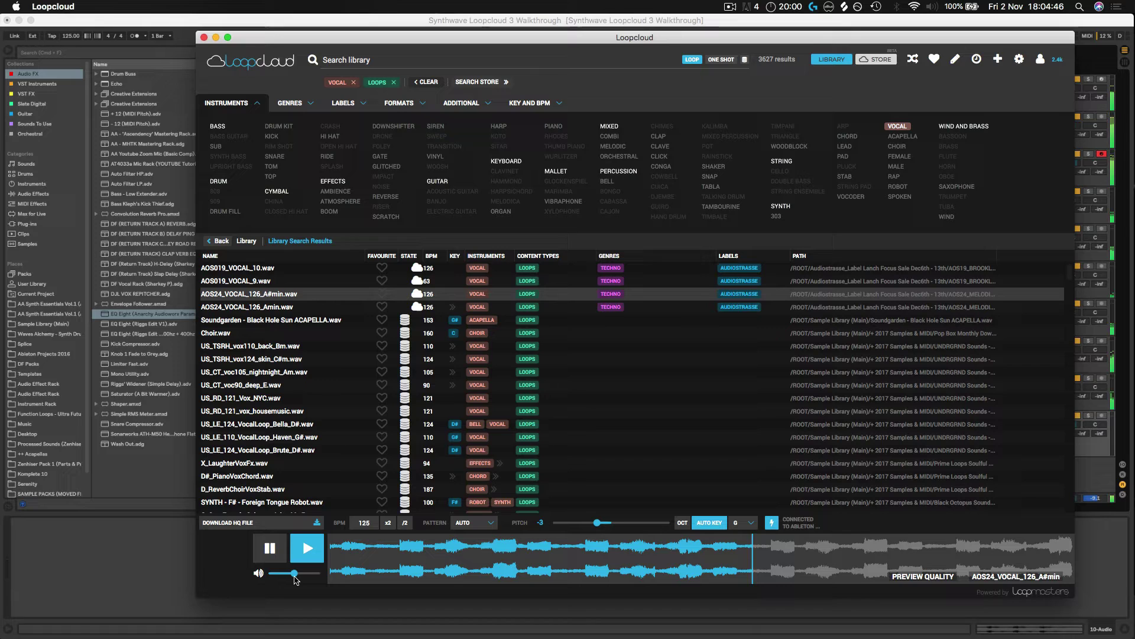
pyautogui.click(307, 308)
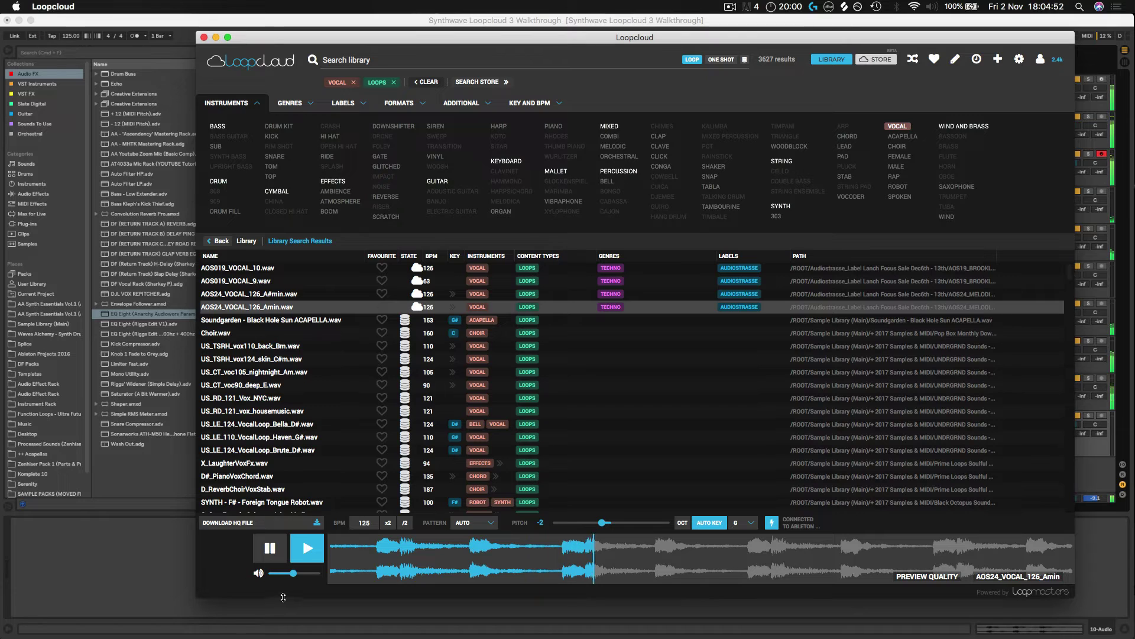
pyautogui.moveTo(292, 579); pyautogui.dragTo(291, 577)
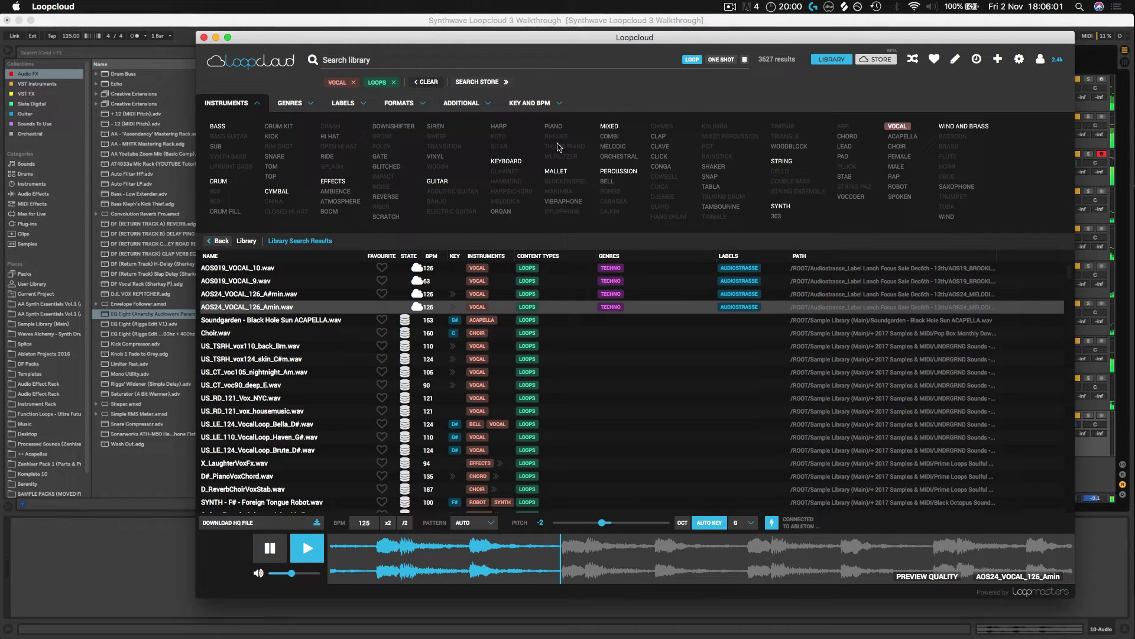
# Step: Place the processed version of AOS24_VOCAL_126_Amin.wav from Loopcloud at bar 1 of Ableton track 10
pyautogui.moveTo(387, 47); pyautogui.dragTo(751, 34)
pyautogui.moveTo(769, 547); pyautogui.dragTo(256, 452)
pyautogui.click(255, 452)
# Step: Lower the vocal track's volume to -10.6 dB while the arrangement plays and extend its clip to bar 17
pyautogui.press('space')
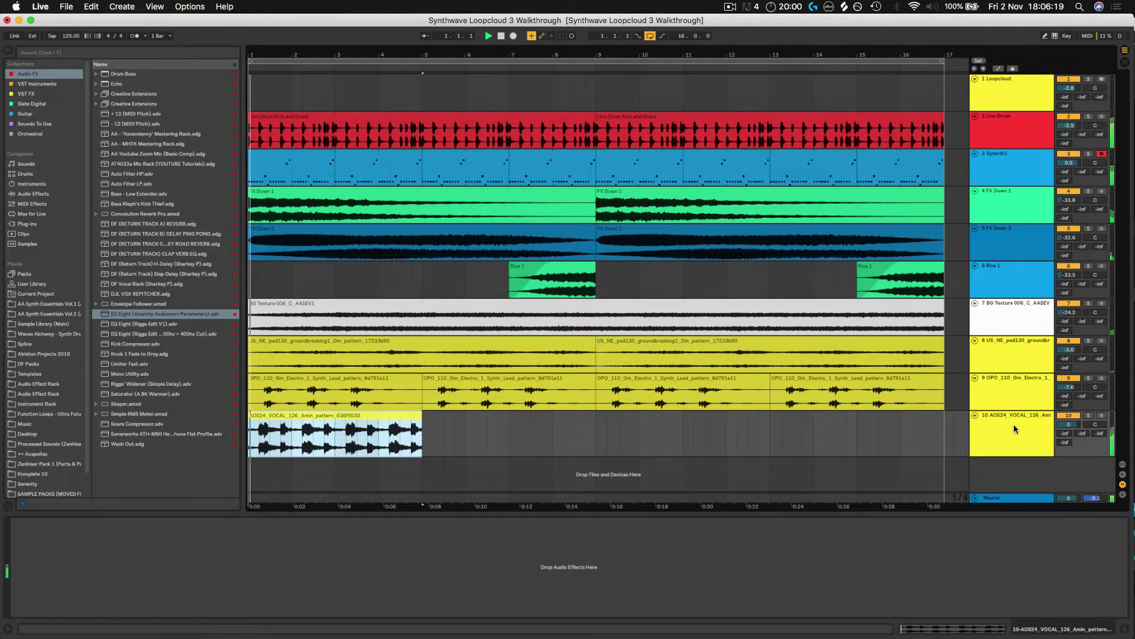
pyautogui.moveTo(1068, 424); pyautogui.dragTo(1069, 447)
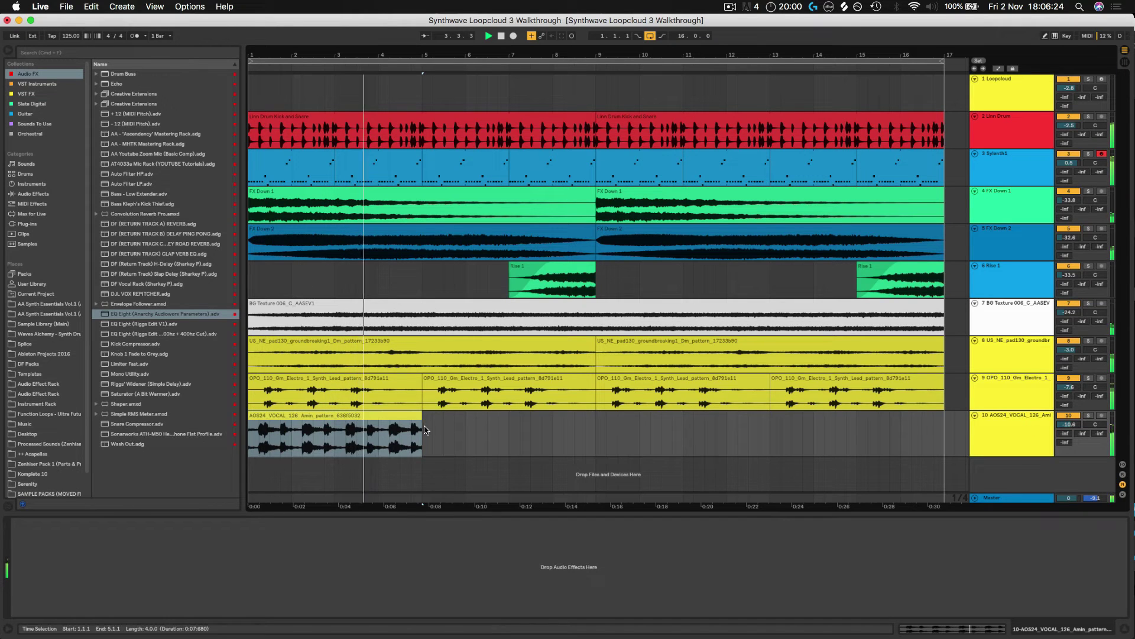
pyautogui.moveTo(417, 419); pyautogui.dragTo(945, 419)
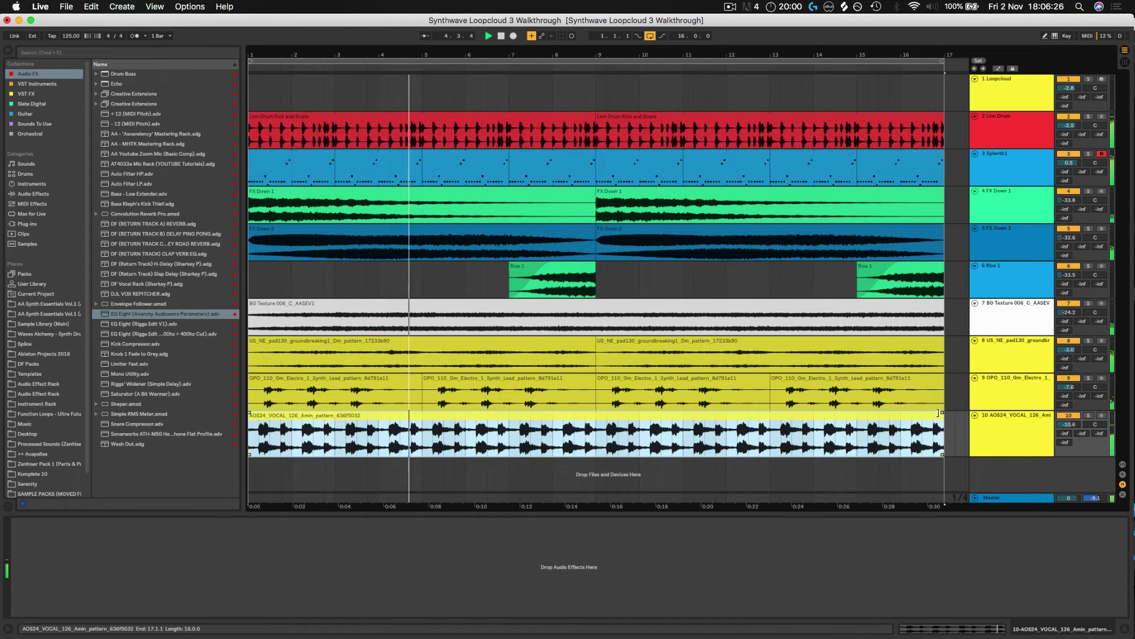
pyautogui.click(1003, 417)
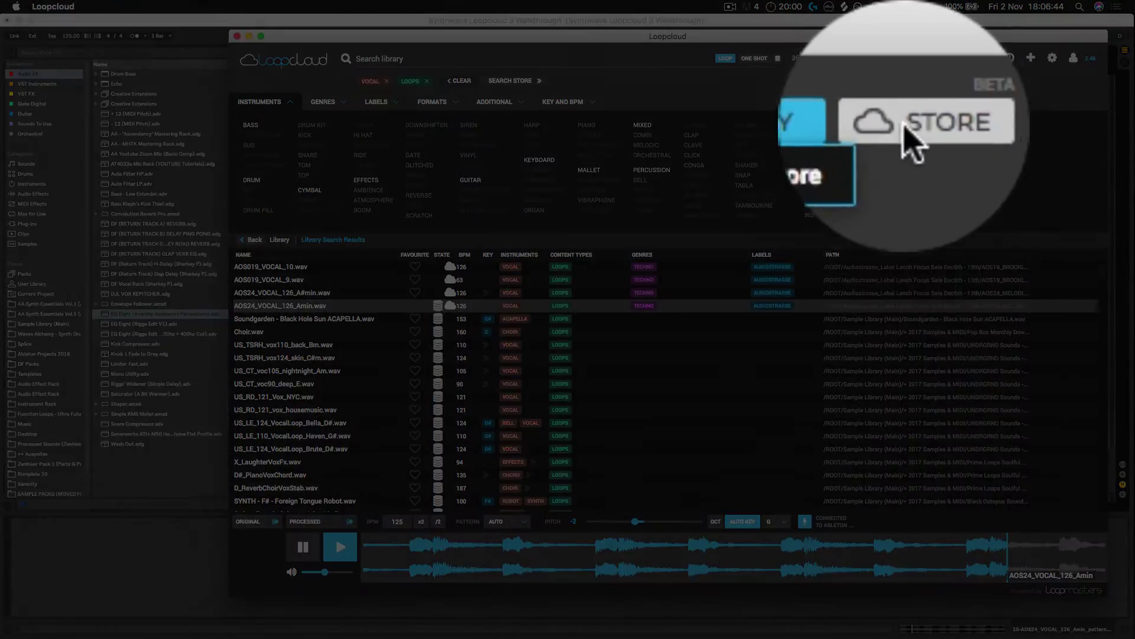
# Step: Switch to Loopcloud's store, search for "synthwave" and open the Synthwave 1980 Retro-logue pack
pyautogui.click(933, 58)
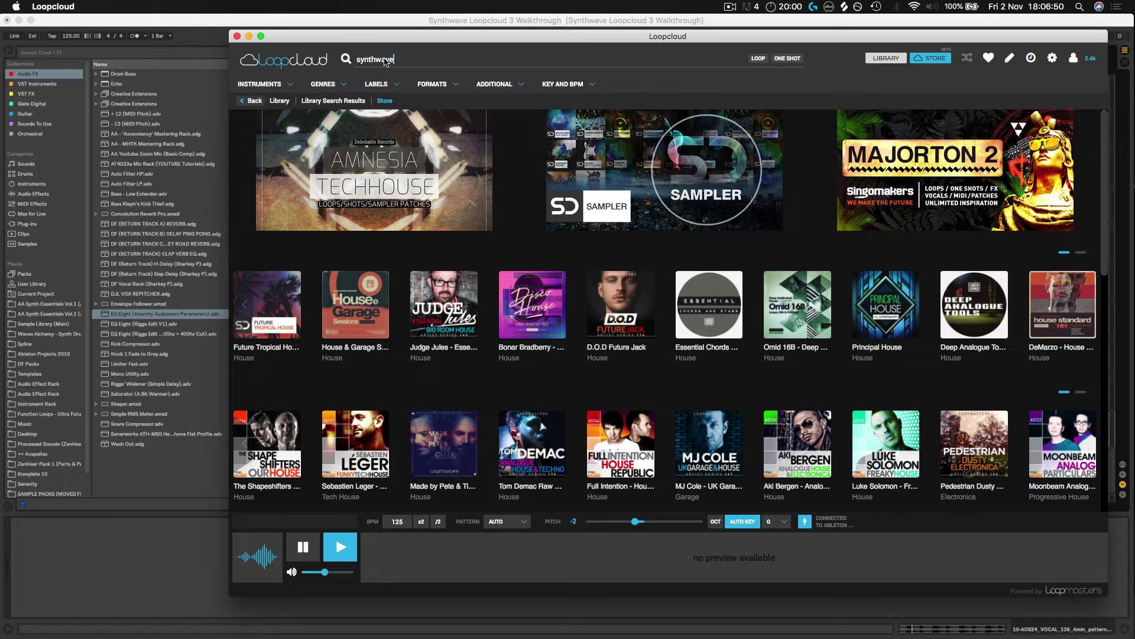
pyautogui.press('Return')
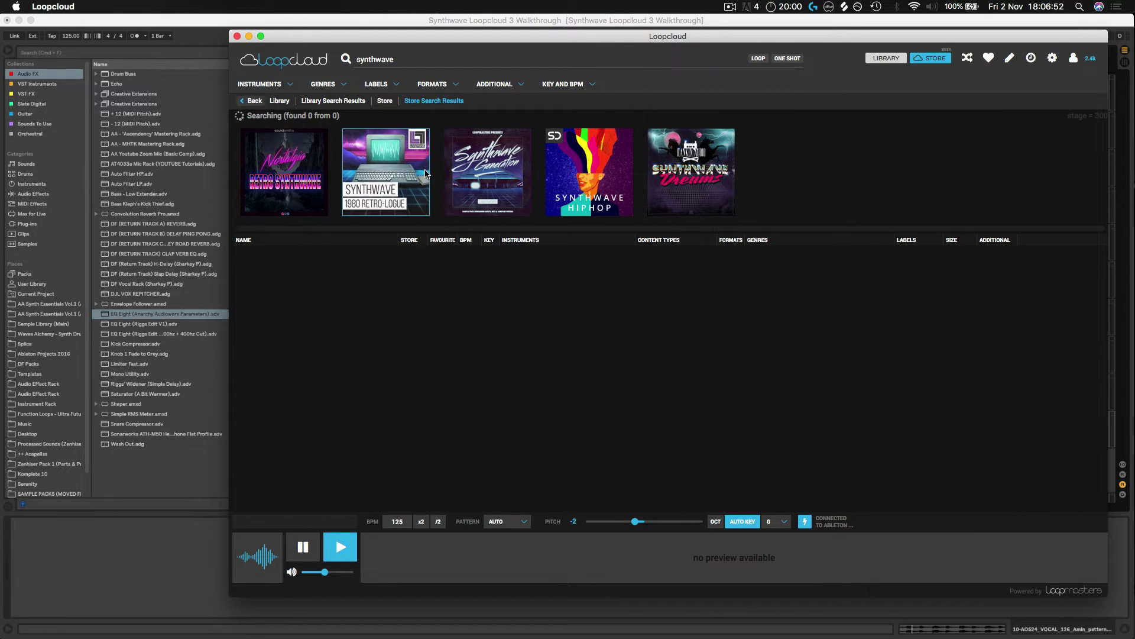
pyautogui.click(403, 175)
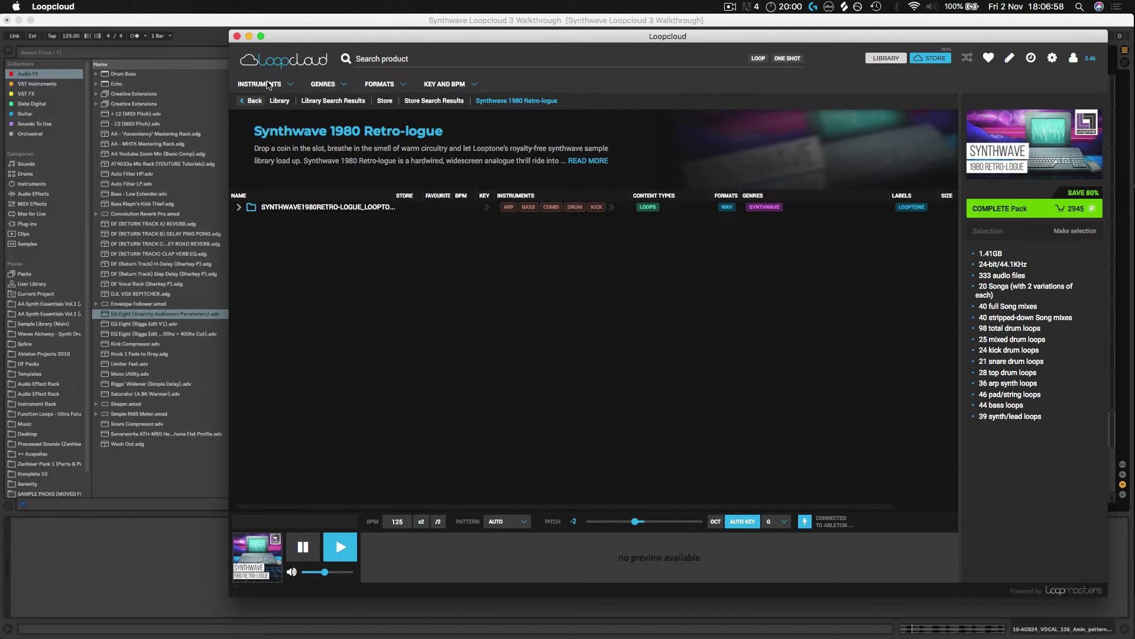
# Step: Filter the Synthwave 1980 Retro-logue pack by the Arp instrument
pyautogui.click(268, 84)
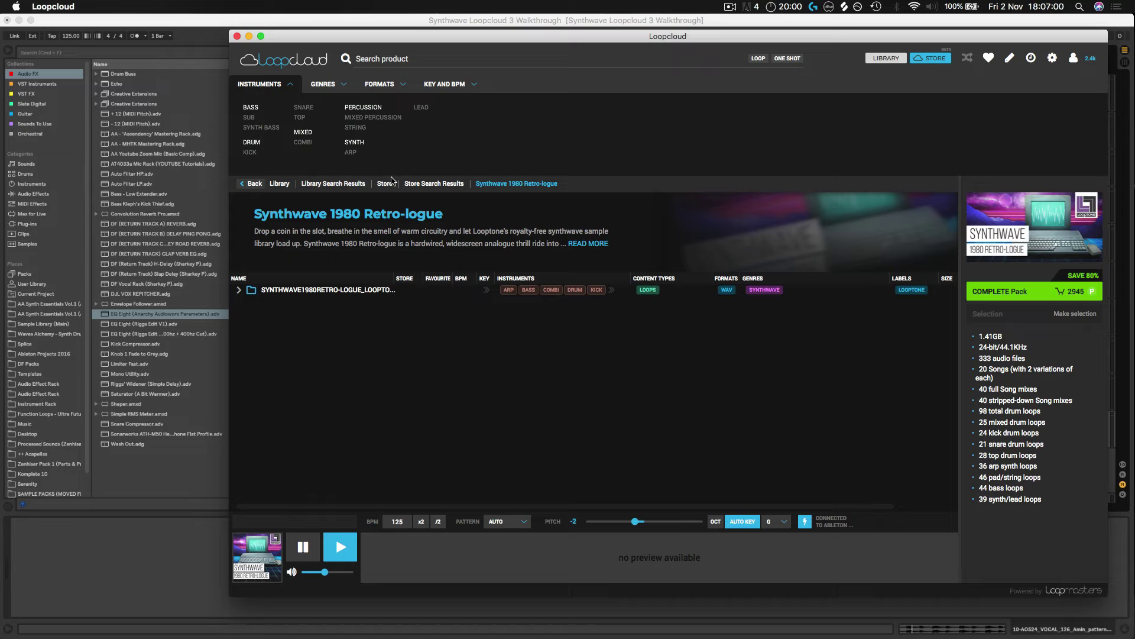
pyautogui.click(351, 153)
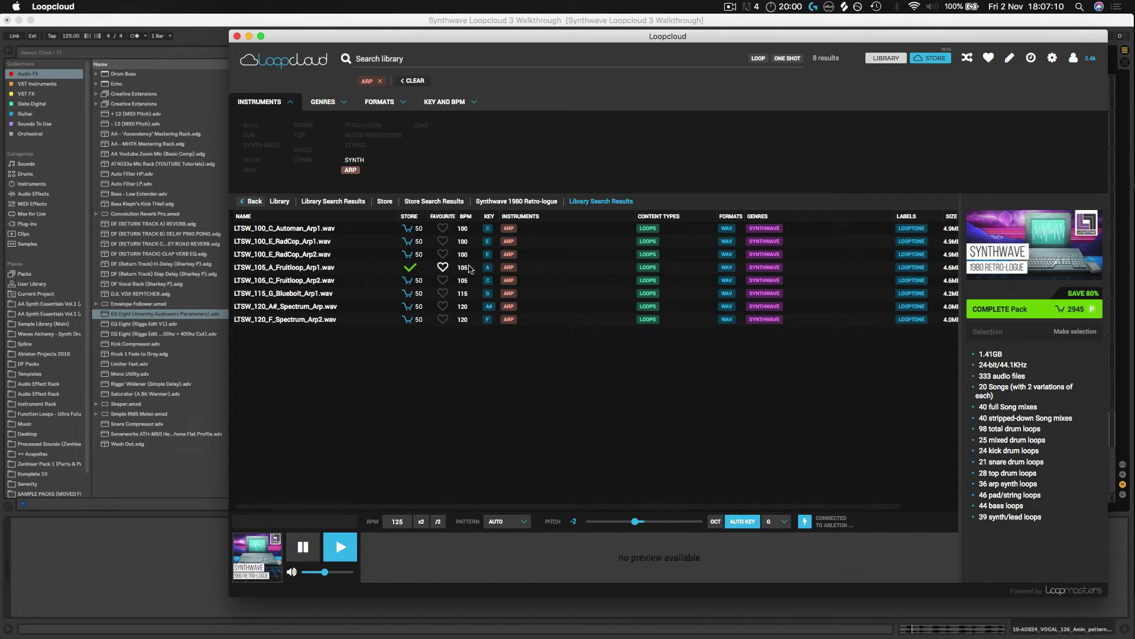
pyautogui.moveTo(680, 40); pyautogui.dragTo(683, 41)
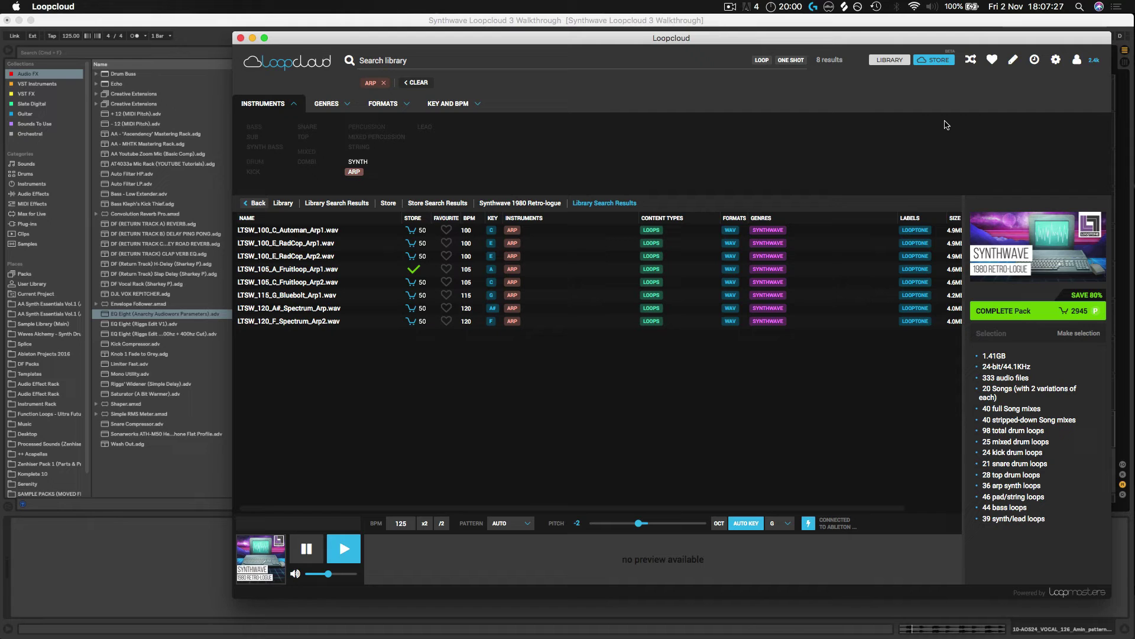
# Step: View the account's points balance and the point bundles offered for purchase in Safari, and return to the pack's arp loops
pyautogui.click(1093, 59)
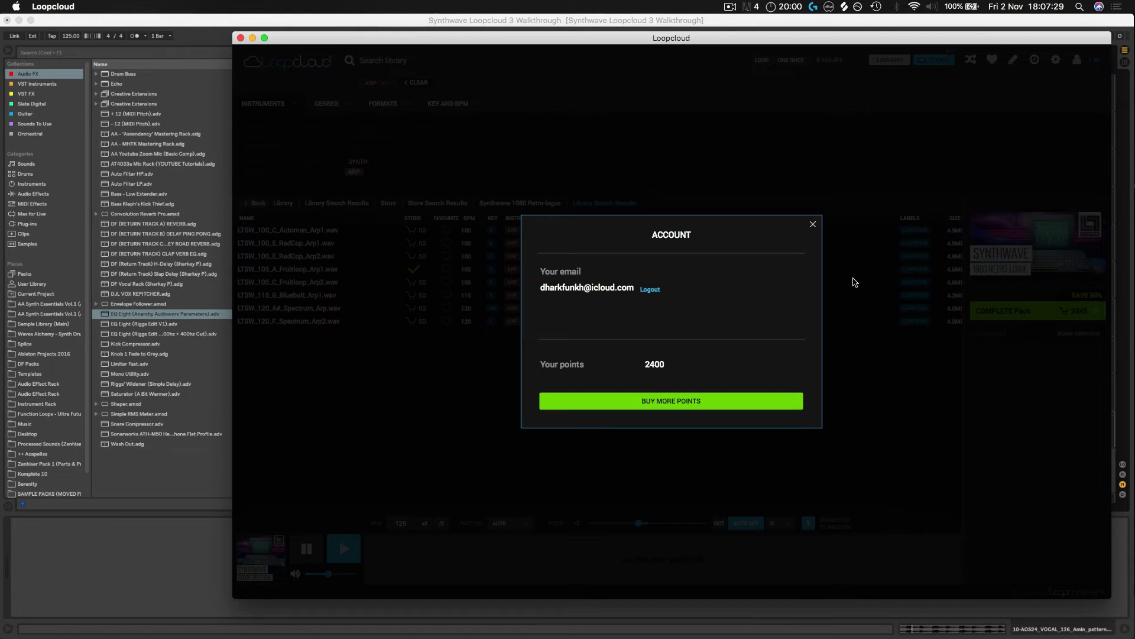
pyautogui.click(670, 403)
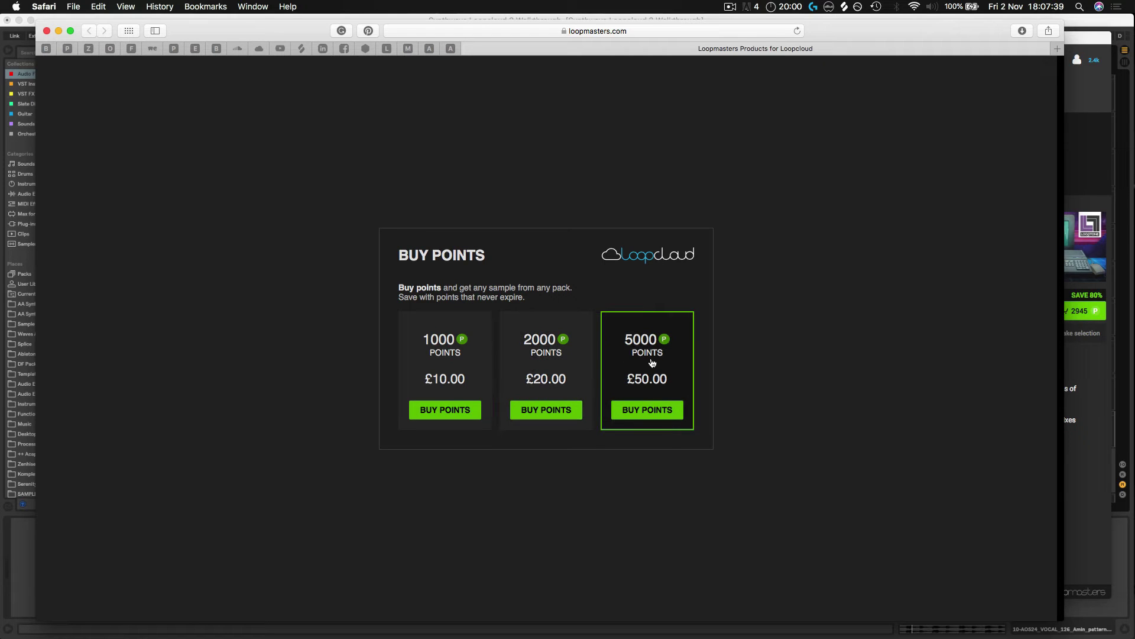
pyautogui.click(47, 31)
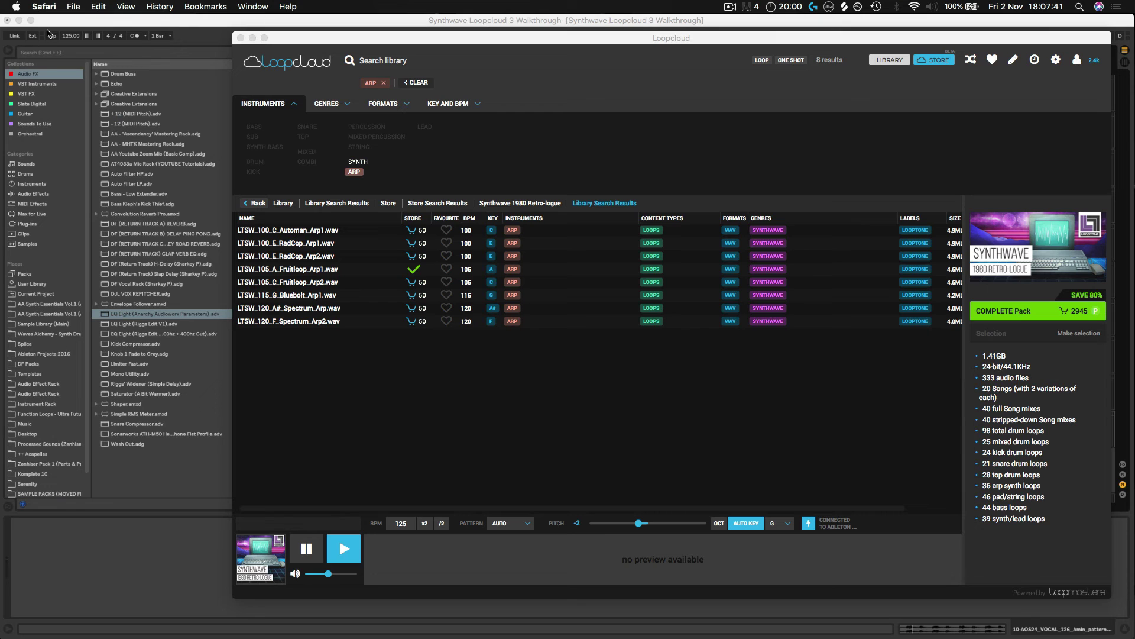
pyautogui.click(672, 41)
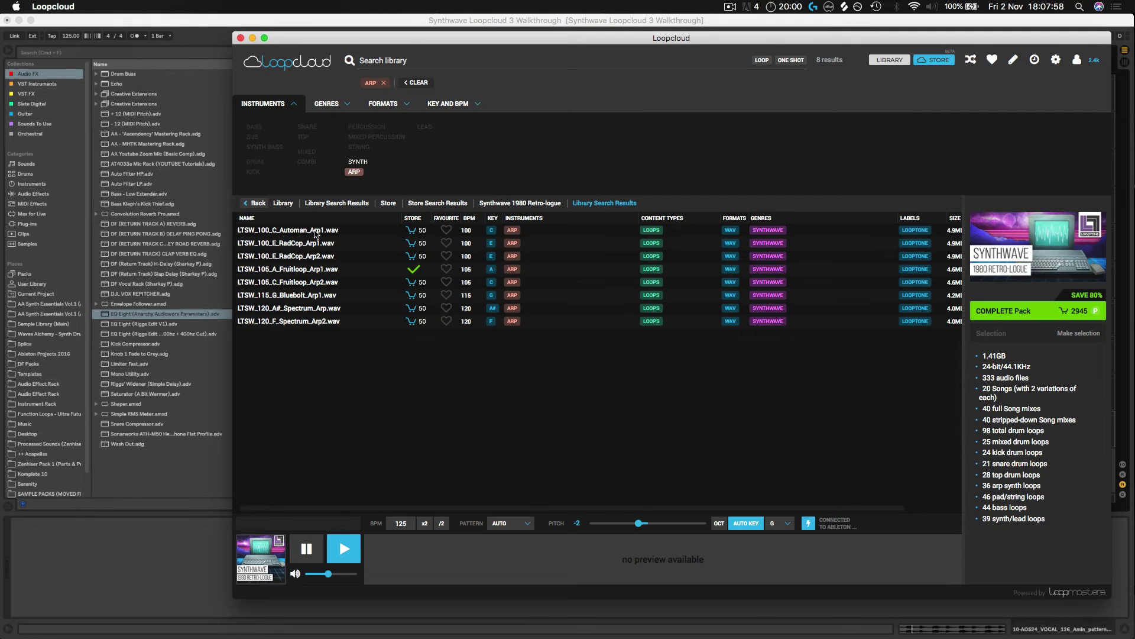
pyautogui.moveTo(674, 41); pyautogui.dragTo(677, 39)
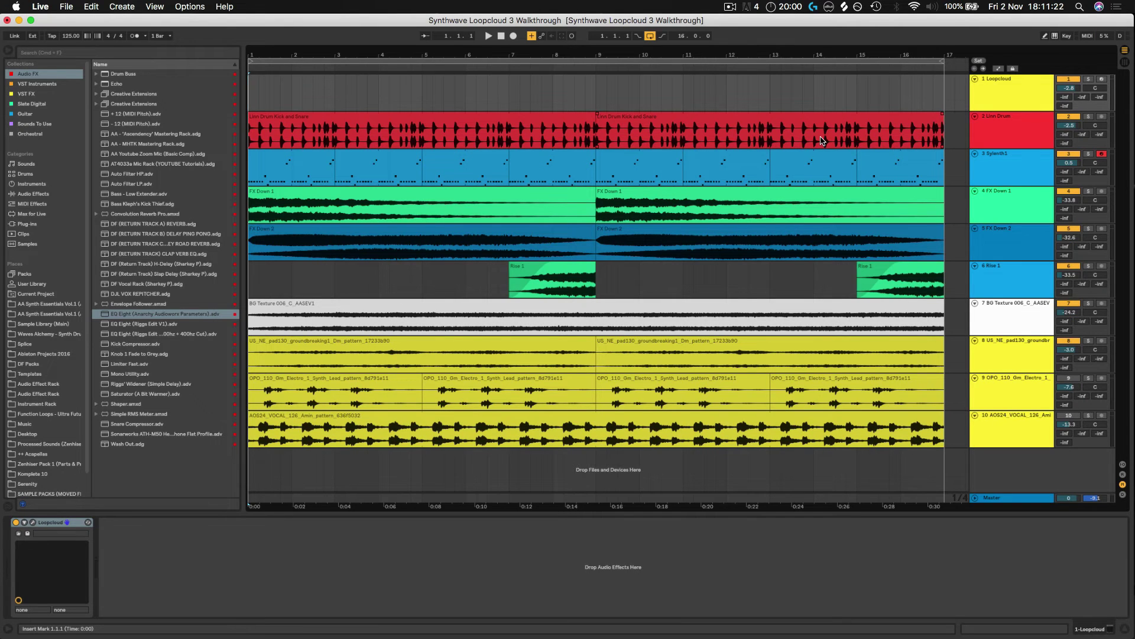
# Step: Play the Ableton arrangement, audition LTSW_100_C_Automan_Arp1 against it with Loopcloud's preview volume slightly lowered, and stop playback
pyautogui.press('space')
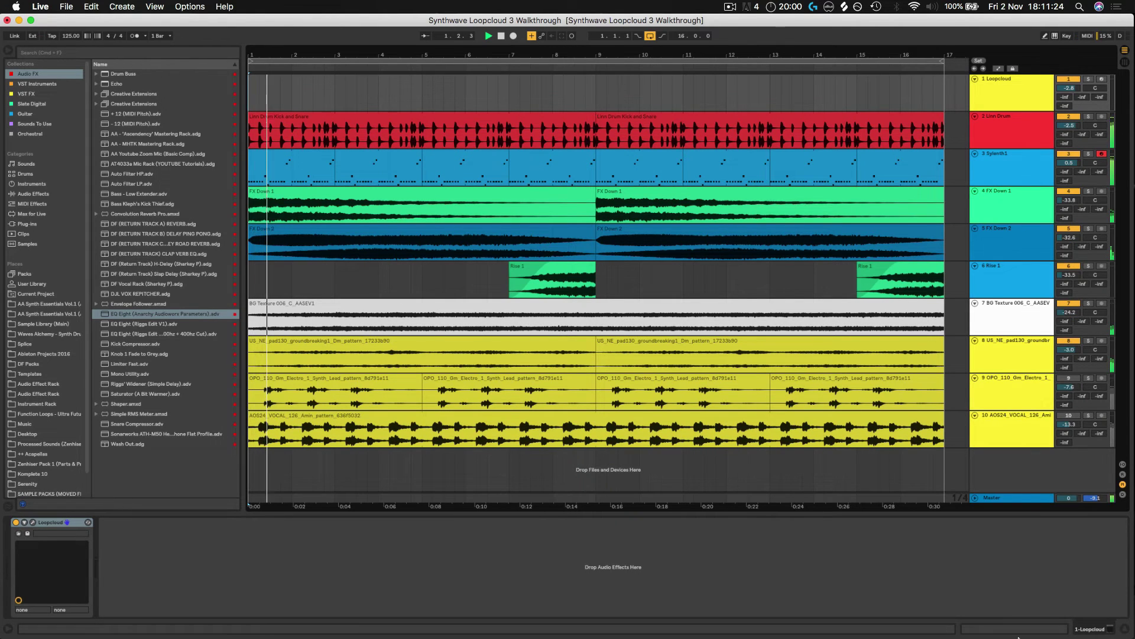
pyautogui.click(941, 630)
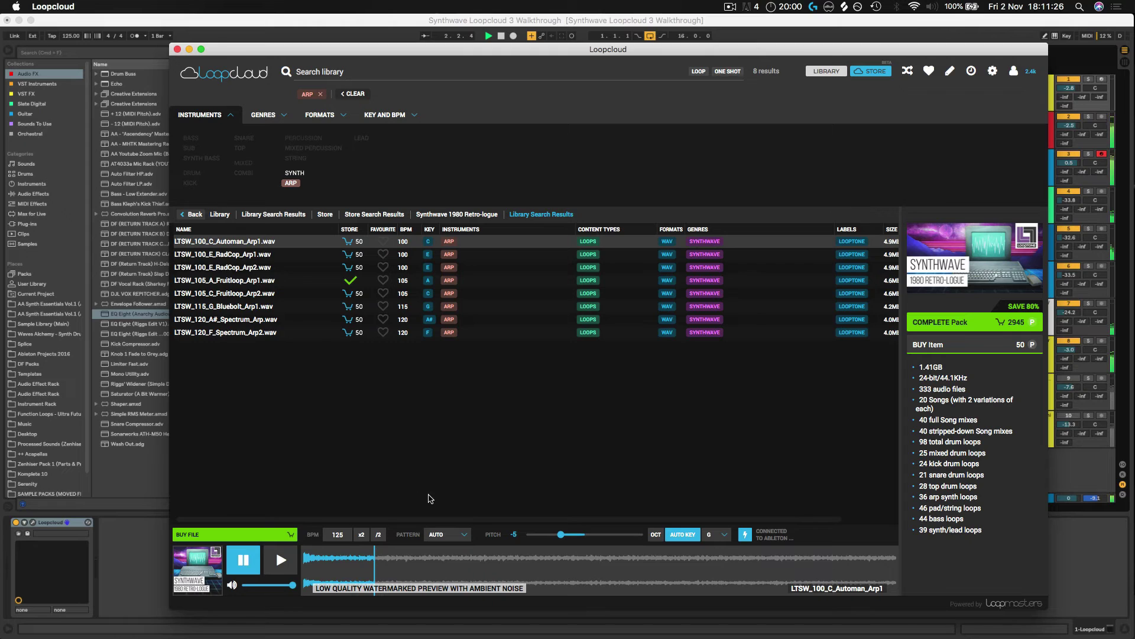
pyautogui.click(283, 559)
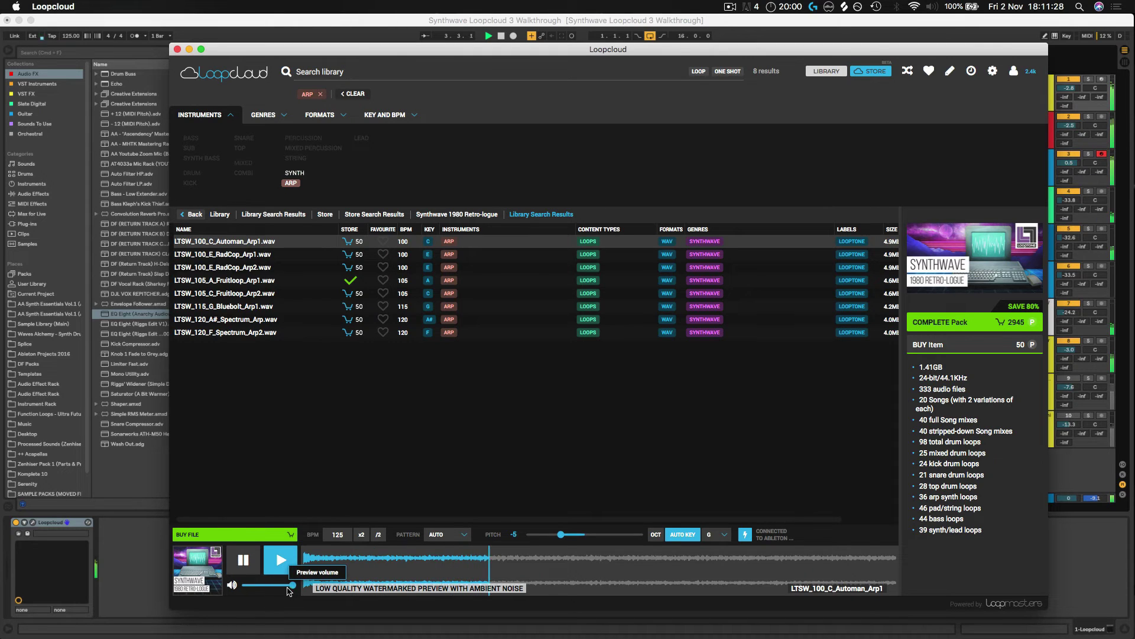
pyautogui.click(288, 584)
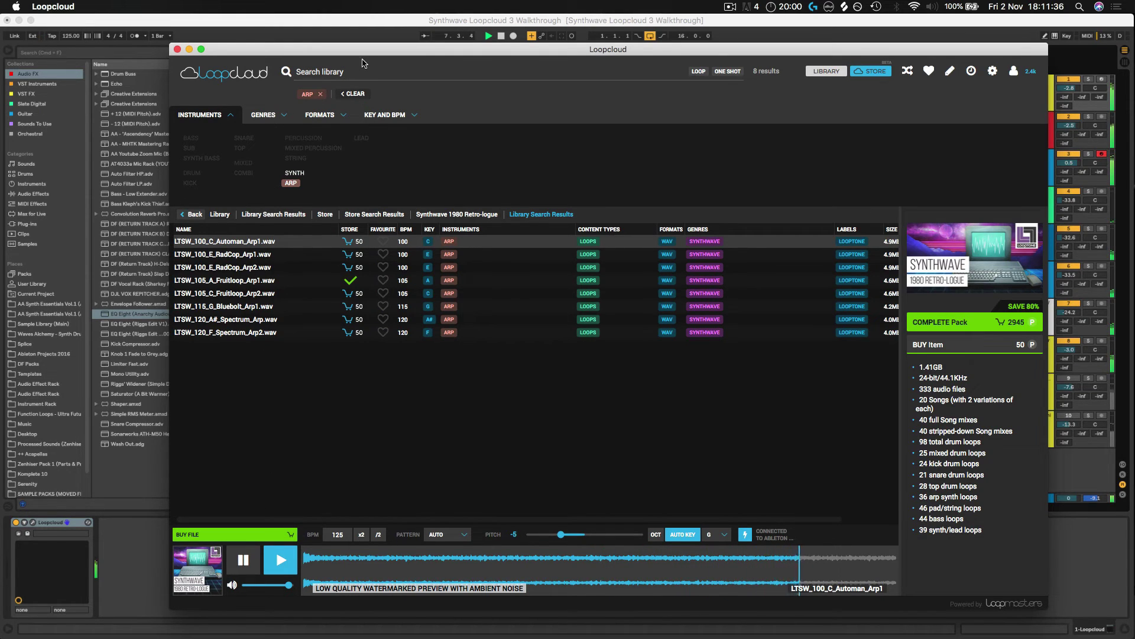
pyautogui.click(501, 37)
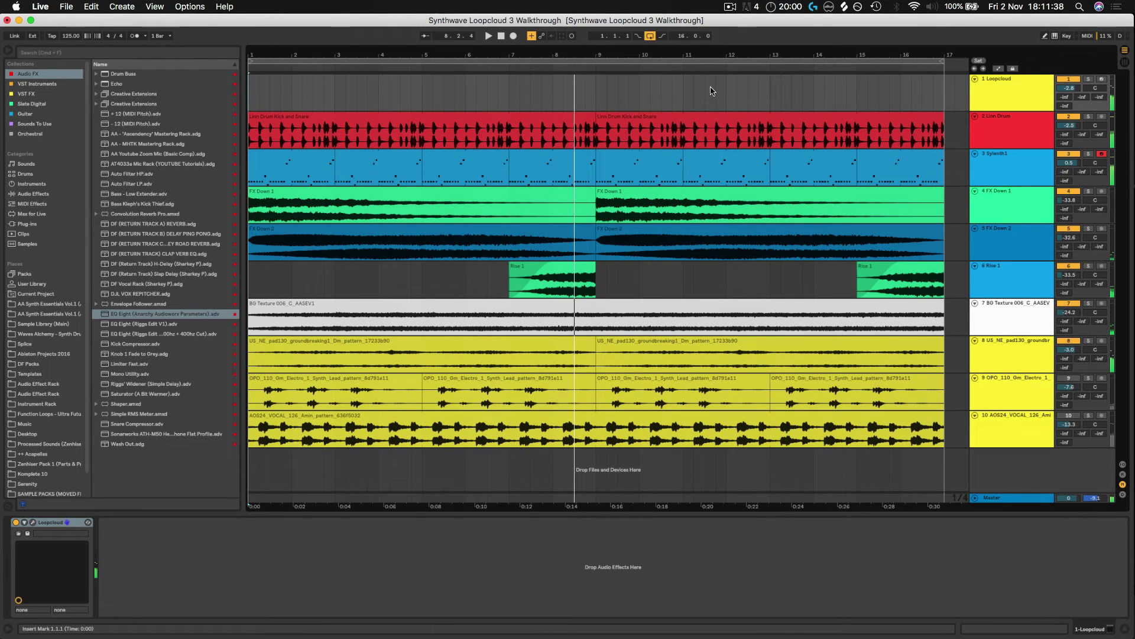
# Step: Buy LTSW_100_C_Automan_Arp1.wav for 50 points in Loopcloud, show it in the library, and pause its preview
pyautogui.click(959, 616)
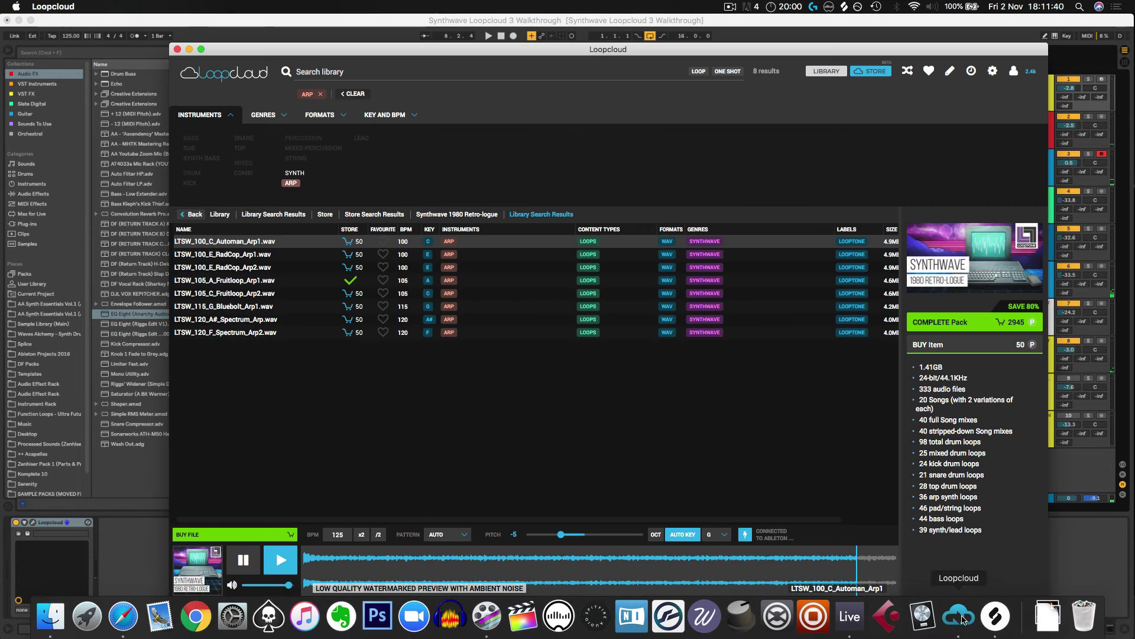
pyautogui.moveTo(459, 51); pyautogui.dragTo(495, 36)
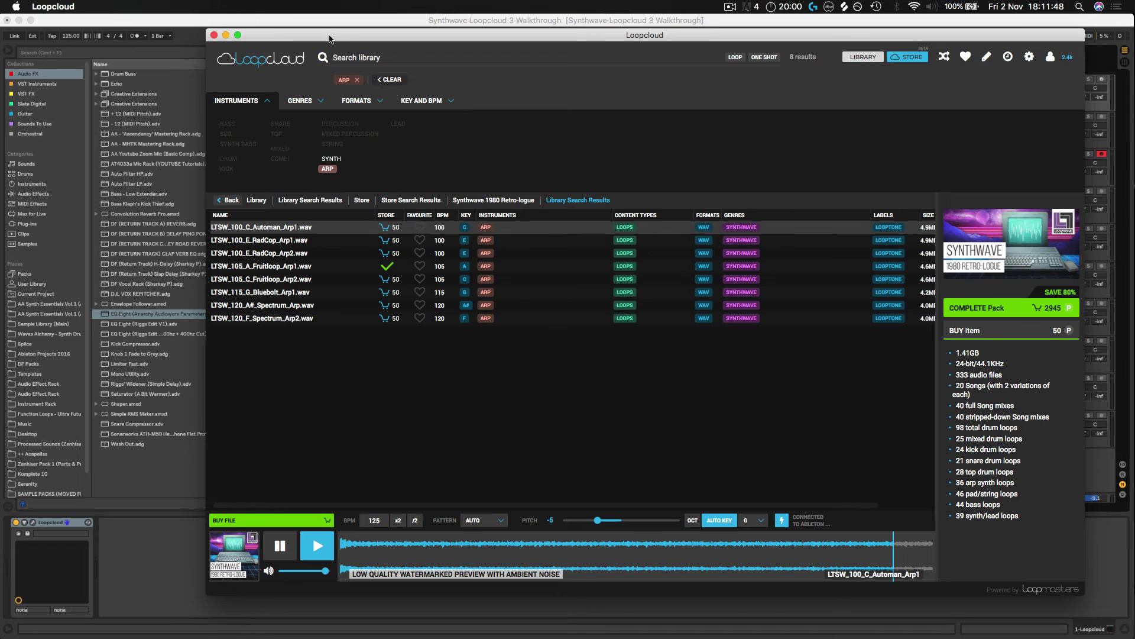
pyautogui.moveTo(329, 39); pyautogui.dragTo(529, 40)
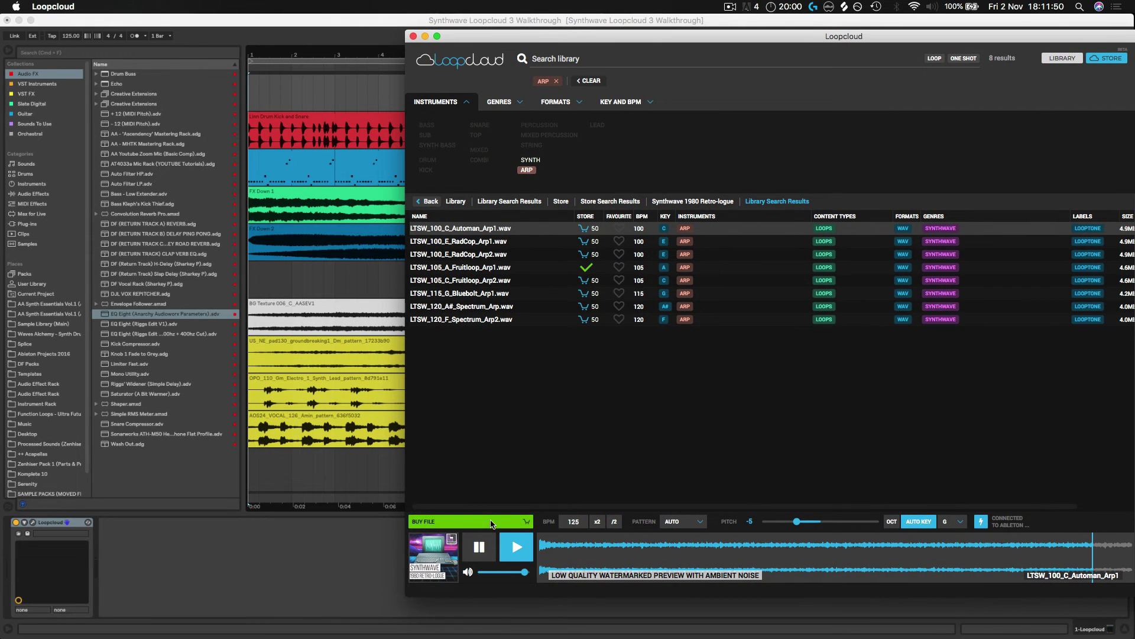
pyautogui.click(491, 523)
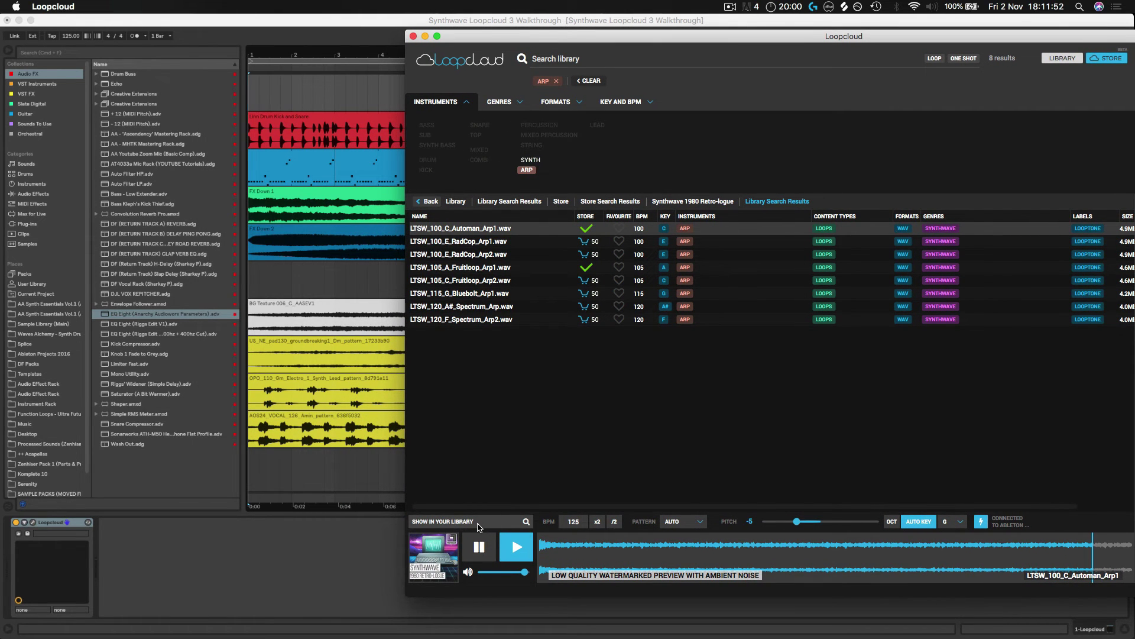
pyautogui.click(494, 528)
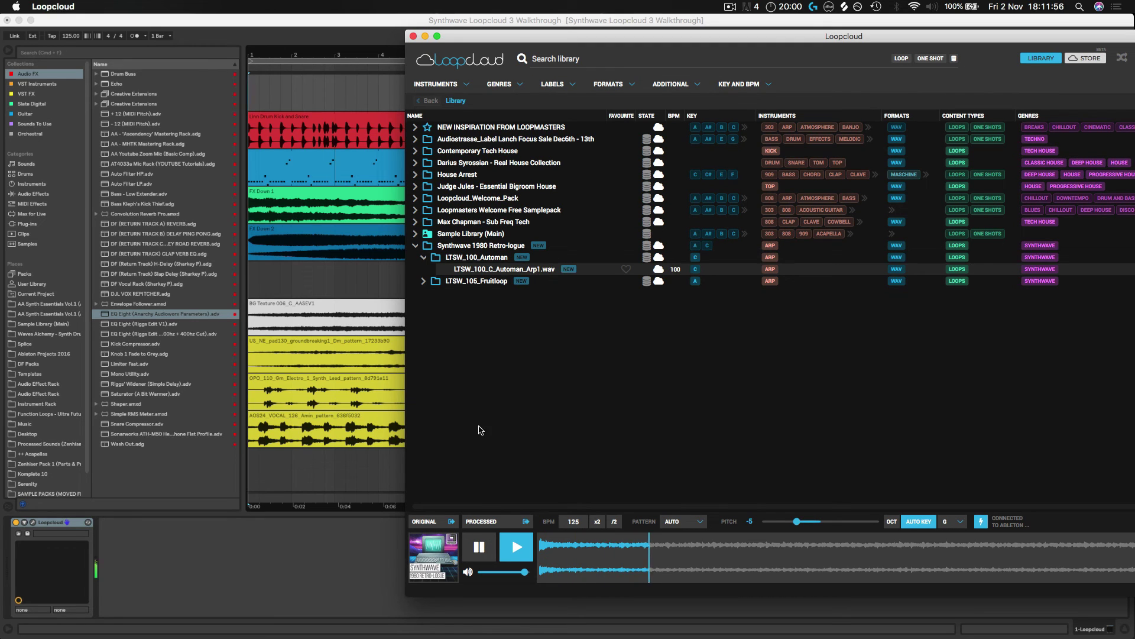
pyautogui.press('space')
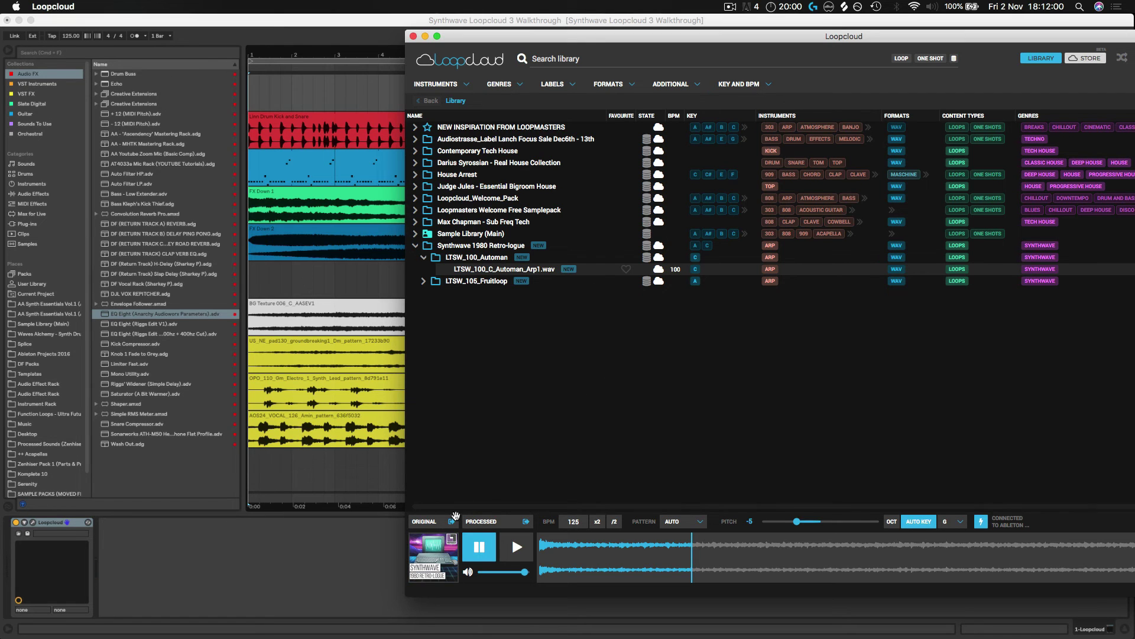
# Step: Place the processed version of LTSW_100_C_Automan_Arp1.wav at bar 1 of a new Ableton track 11 and duplicate the clip once
pyautogui.moveTo(496, 522); pyautogui.dragTo(256, 476)
pyautogui.click(352, 450)
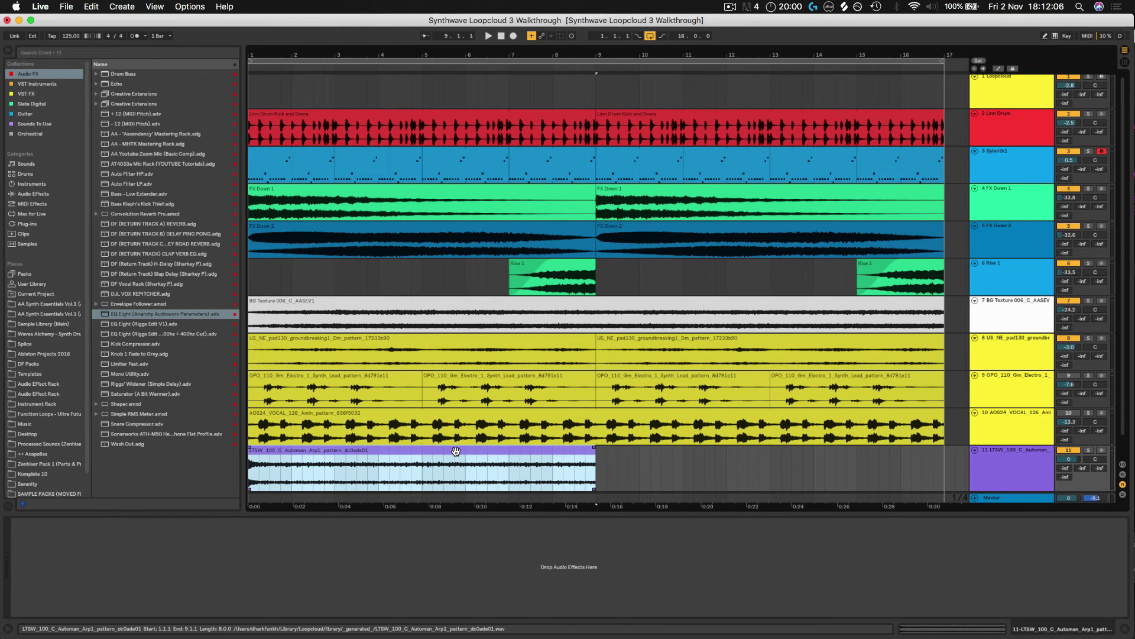
pyautogui.press('super+d')
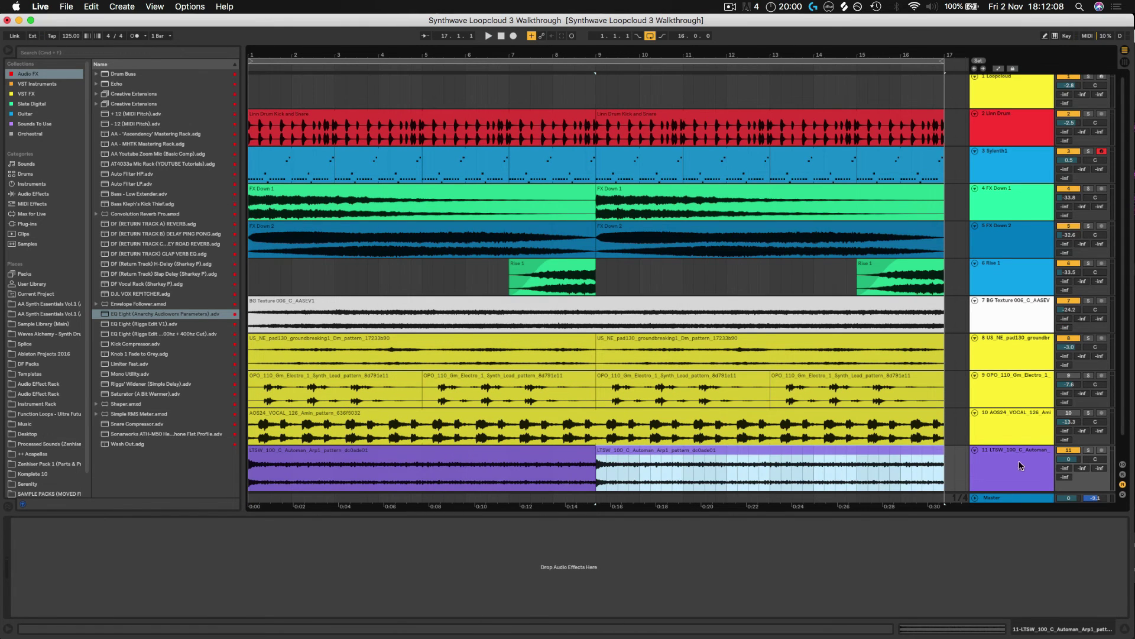
# Step: Play the arrangement, lower the new arp track's volume to -0.4 dB, and stop playback
pyautogui.press('space')
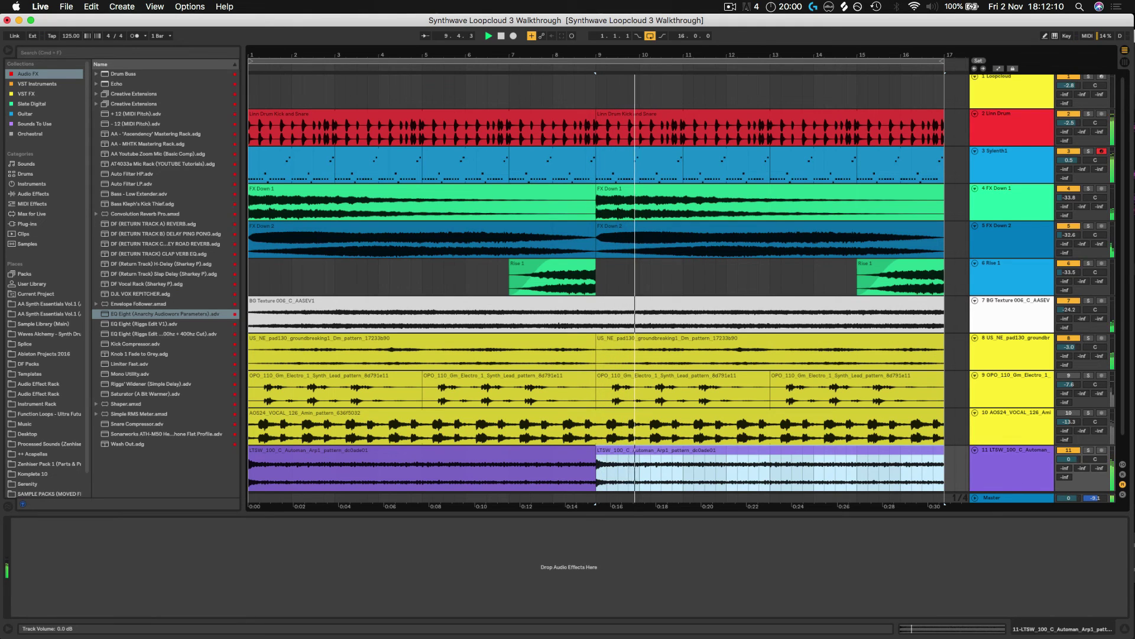
pyautogui.moveTo(1069, 459); pyautogui.dragTo(1069, 459)
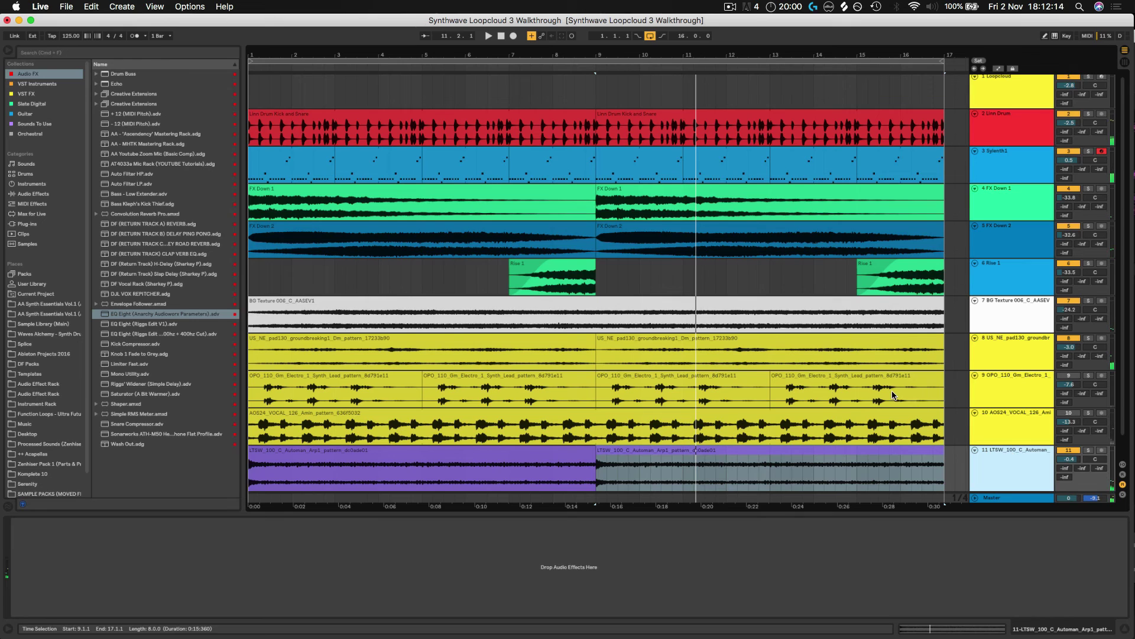
pyautogui.scroll(-3, 893, 395)
pyautogui.scroll(3, 893, 395)
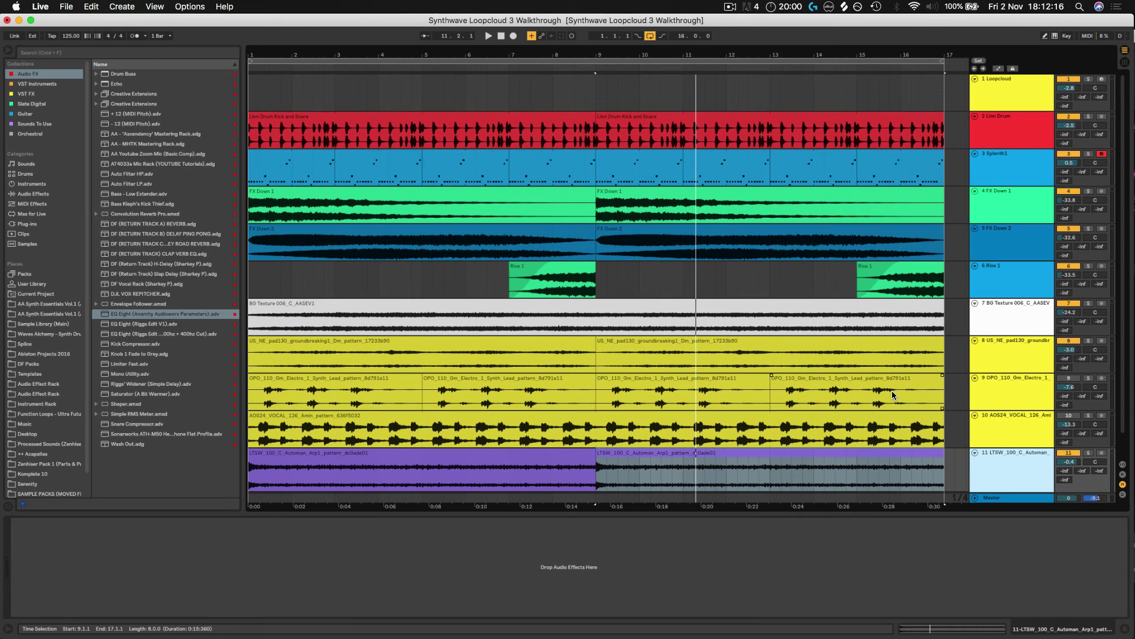